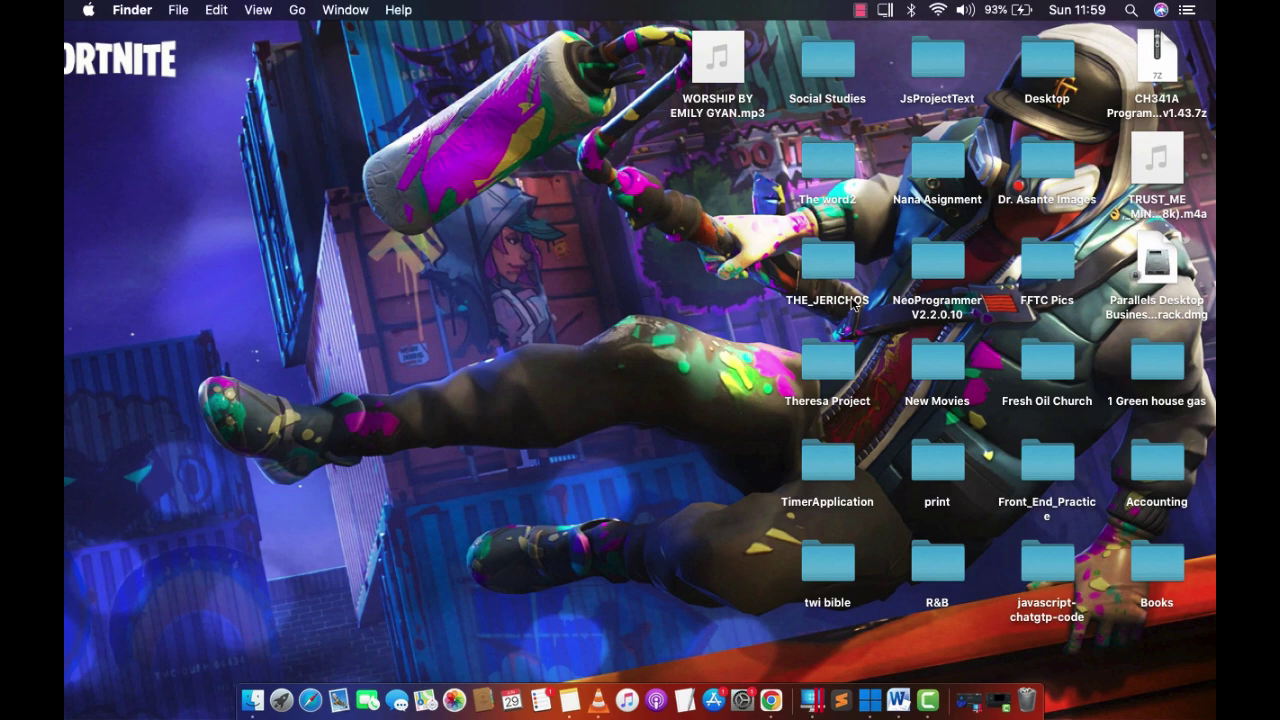
- Compare the macOS desktop with the Windows 11 virtual machine desktop by switching between the two full-screen spaces
{"action": "key", "text": "ctrl+Right"}
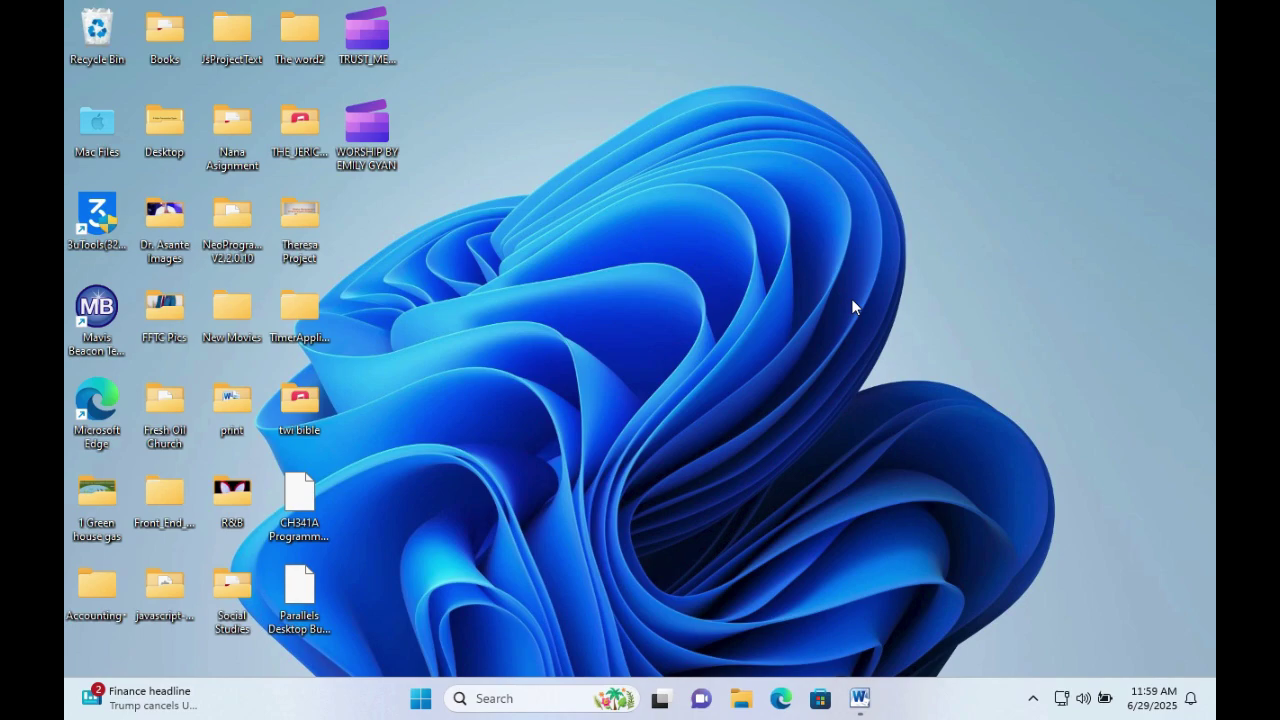
{"action": "key", "text": "ctrl+Left"}
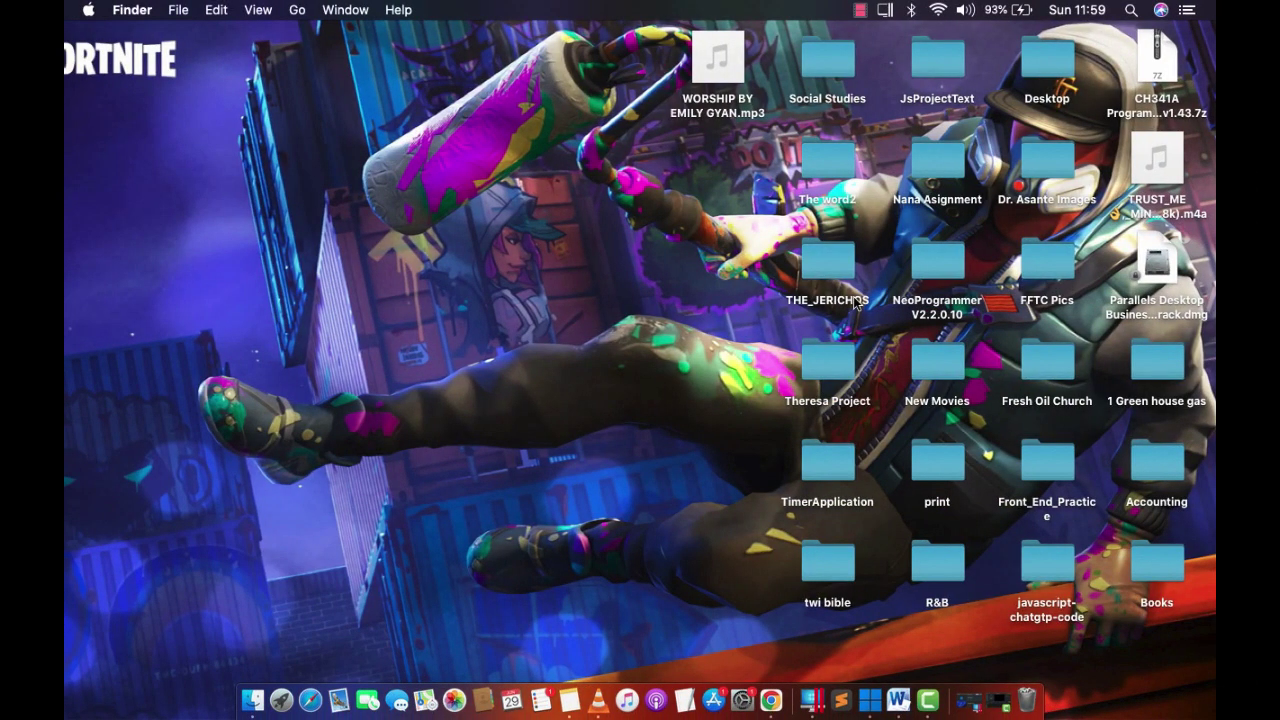
{"action": "key", "text": "ctrl+Right"}
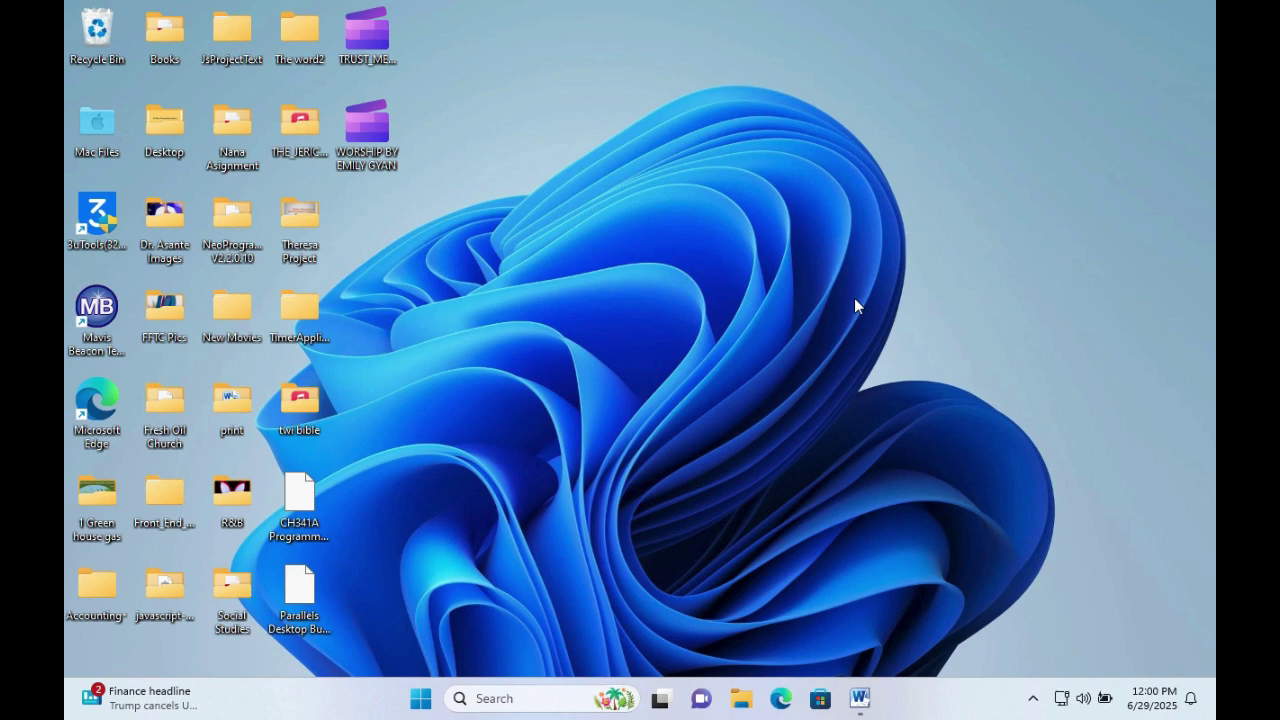
{"action": "key", "text": "ctrl+Left"}
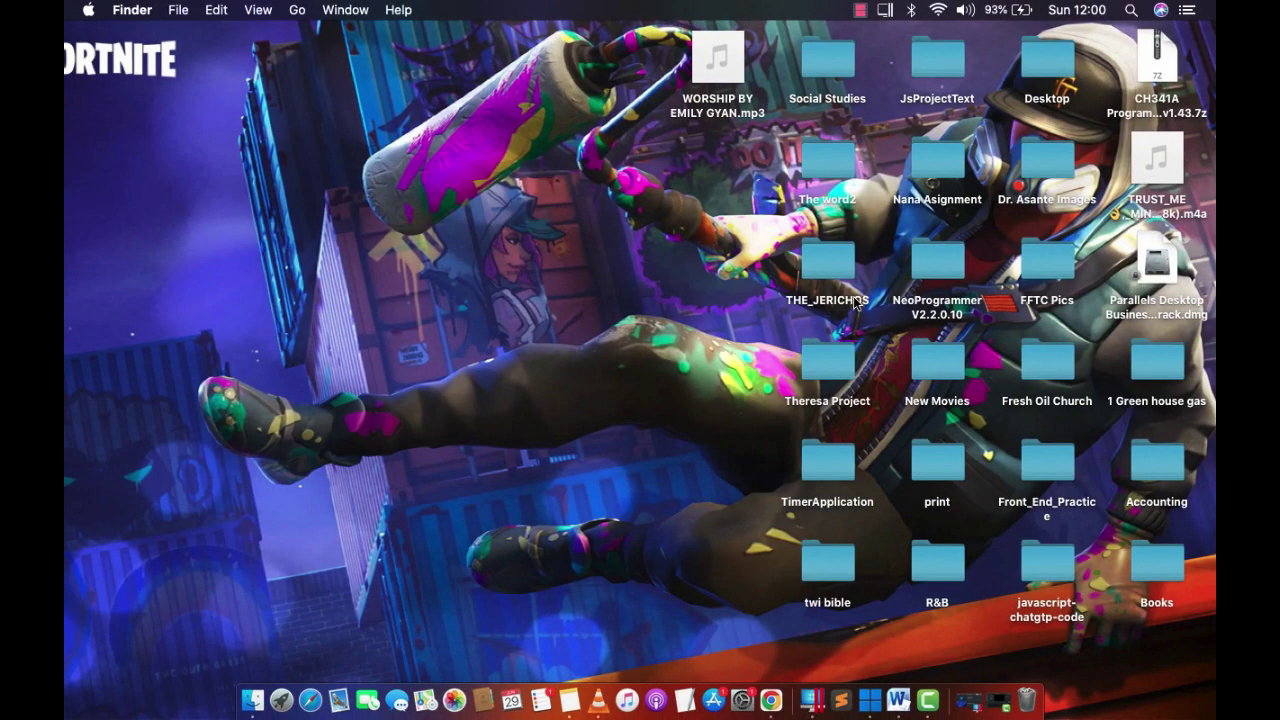
{"action": "key", "text": "ctrl+Right"}
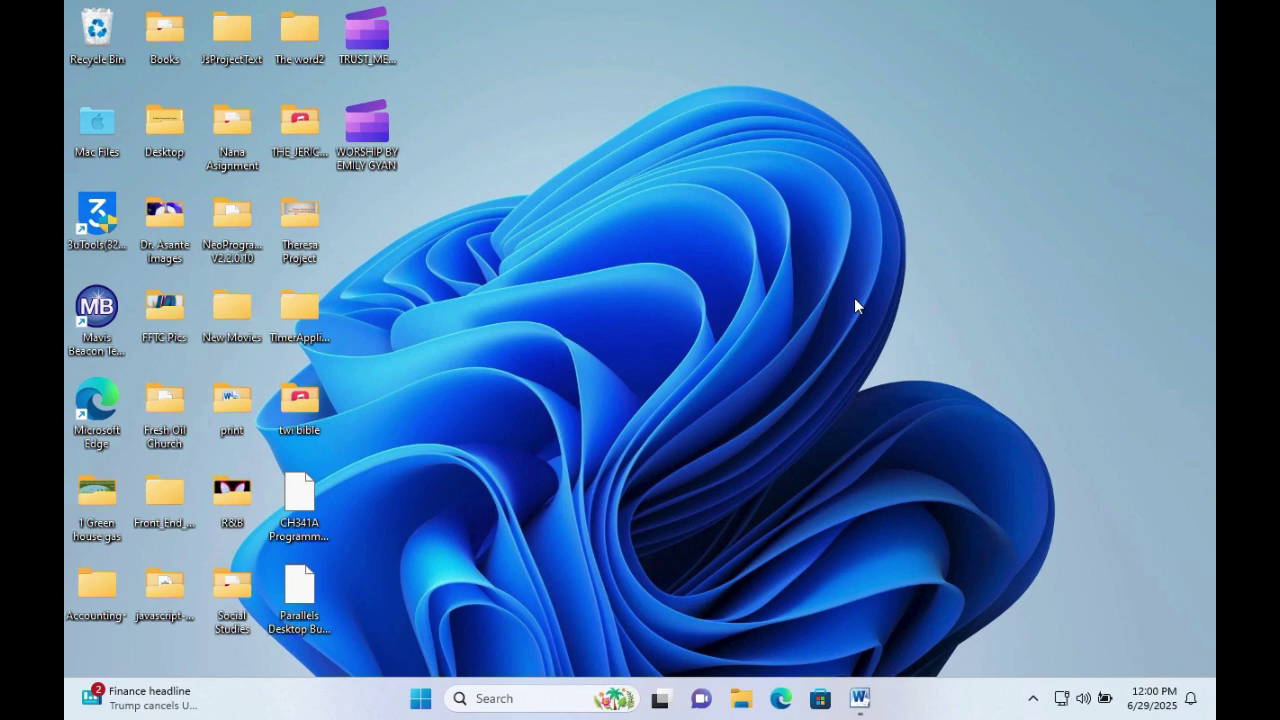
{"action": "key", "text": "ctrl+Left"}
{"action": "key", "text": "ctrl+Left"}
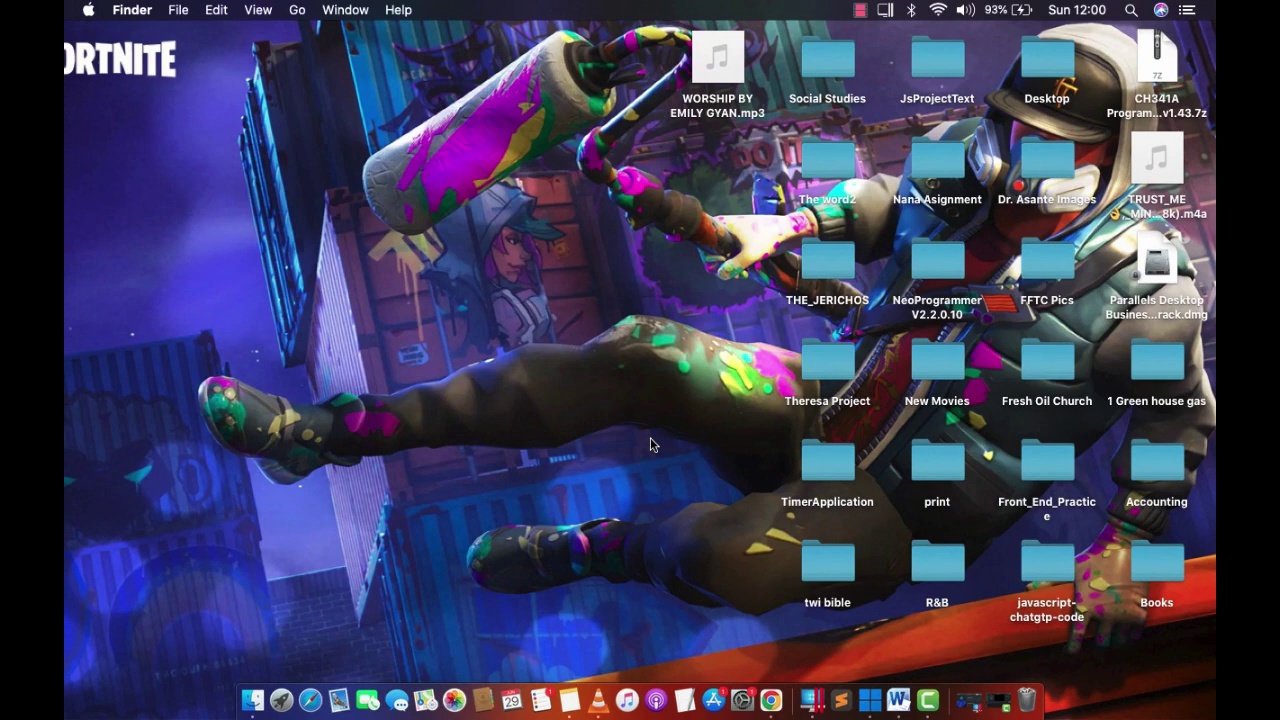
{"action": "key", "text": "super+space"}
{"action": "type", "text": "ehdsjodfidfd"}
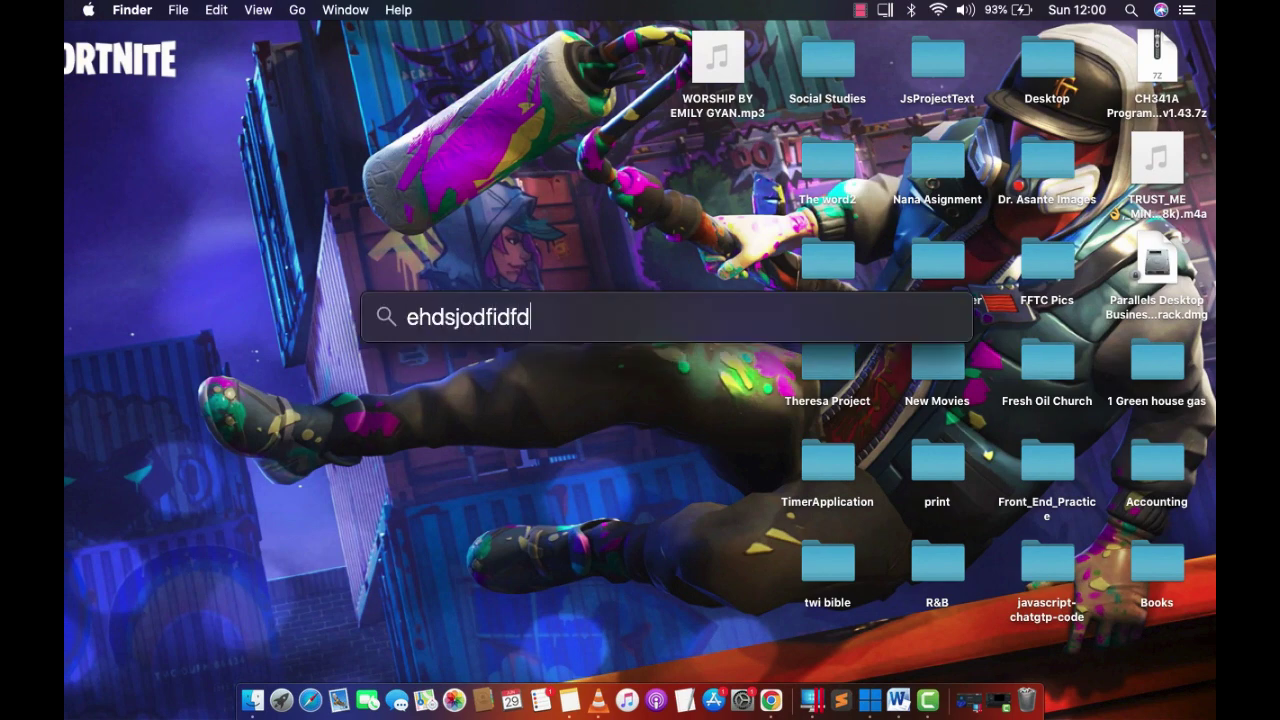
{"action": "key", "text": "BackSpace"}
{"action": "key", "text": "super+a"}
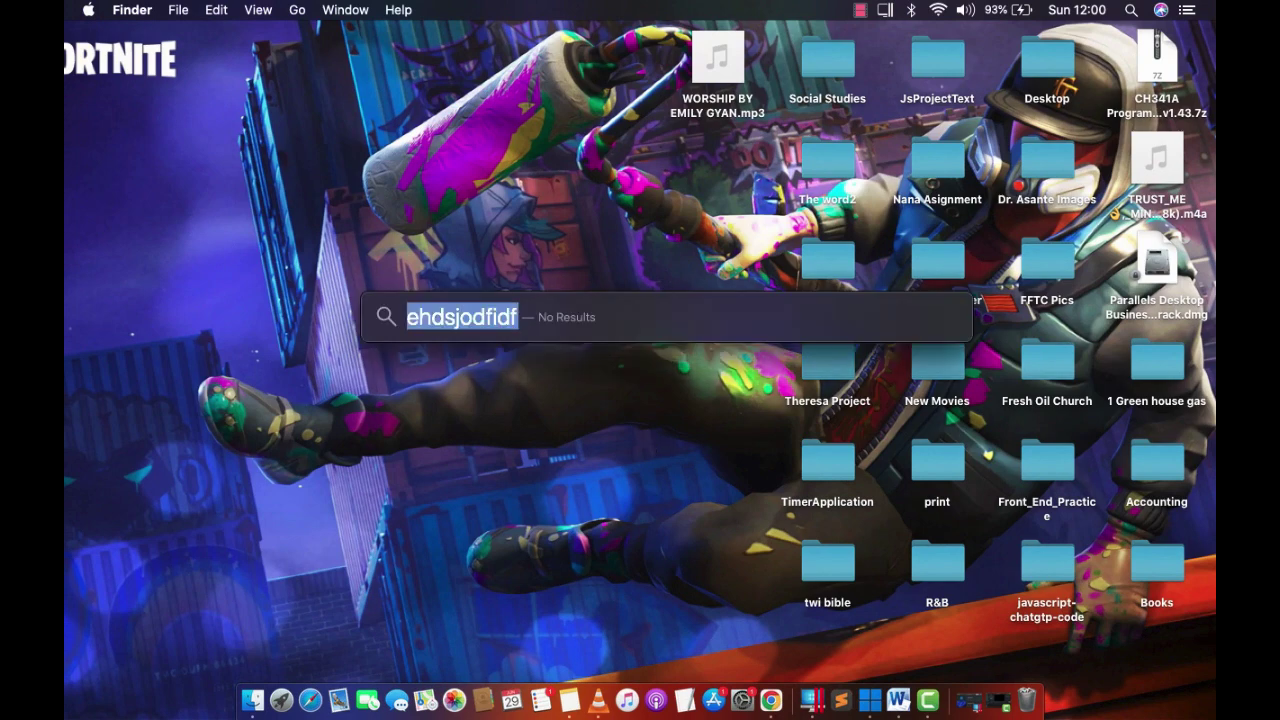
{"action": "key", "text": "BackSpace"}
- Look at Word in the Windows virtual machine and return to the macOS desktop
{"action": "key", "text": "ctrl+Right"}
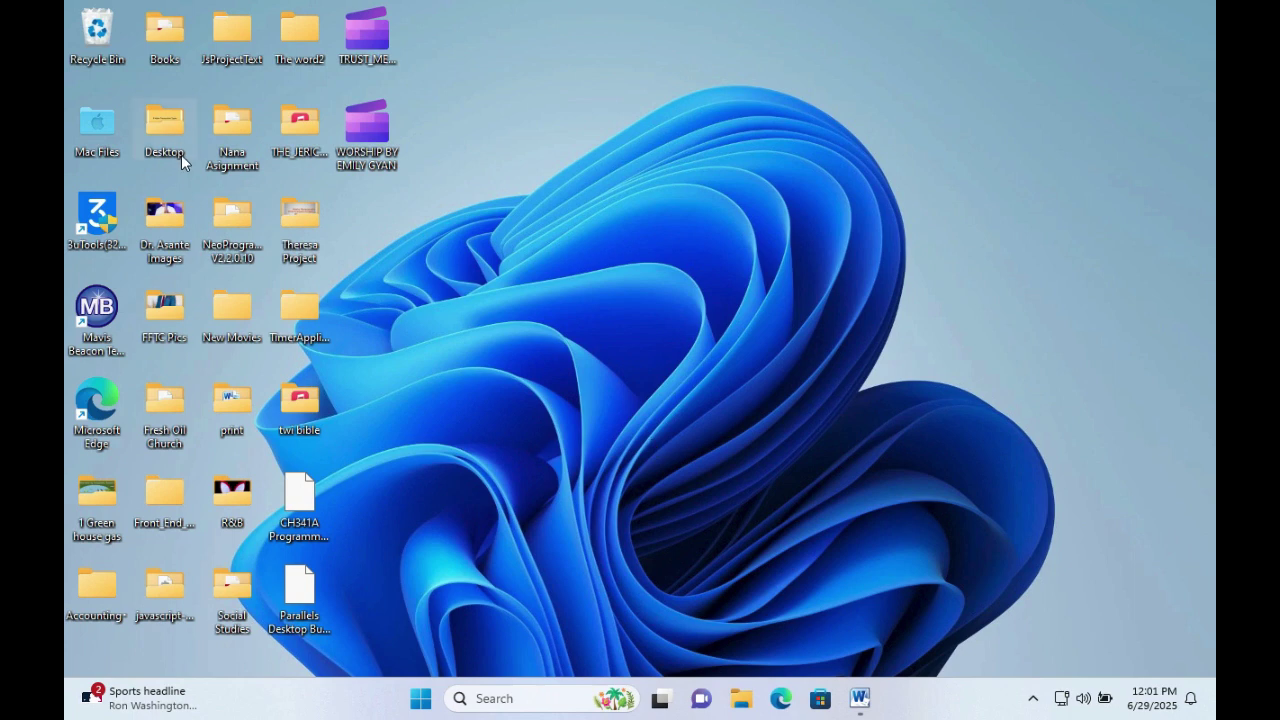
{"action": "left_click", "coordinate": [860, 698]}
{"action": "left_click", "coordinate": [1106, 12]}
{"action": "key", "text": "ctrl+Left"}
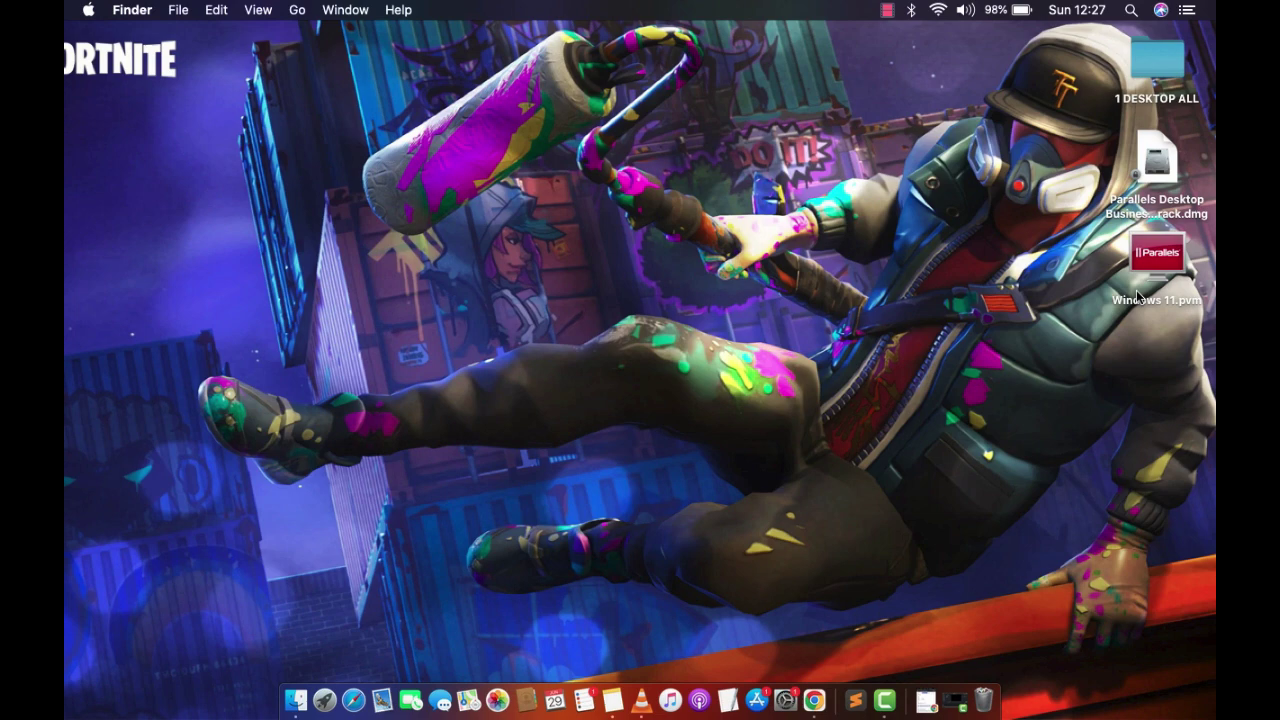
- View the Parallels Desktop web page in the browser and the Windows 11.pvm file on the macOS desktop
{"action": "key", "text": "ctrl+Right"}
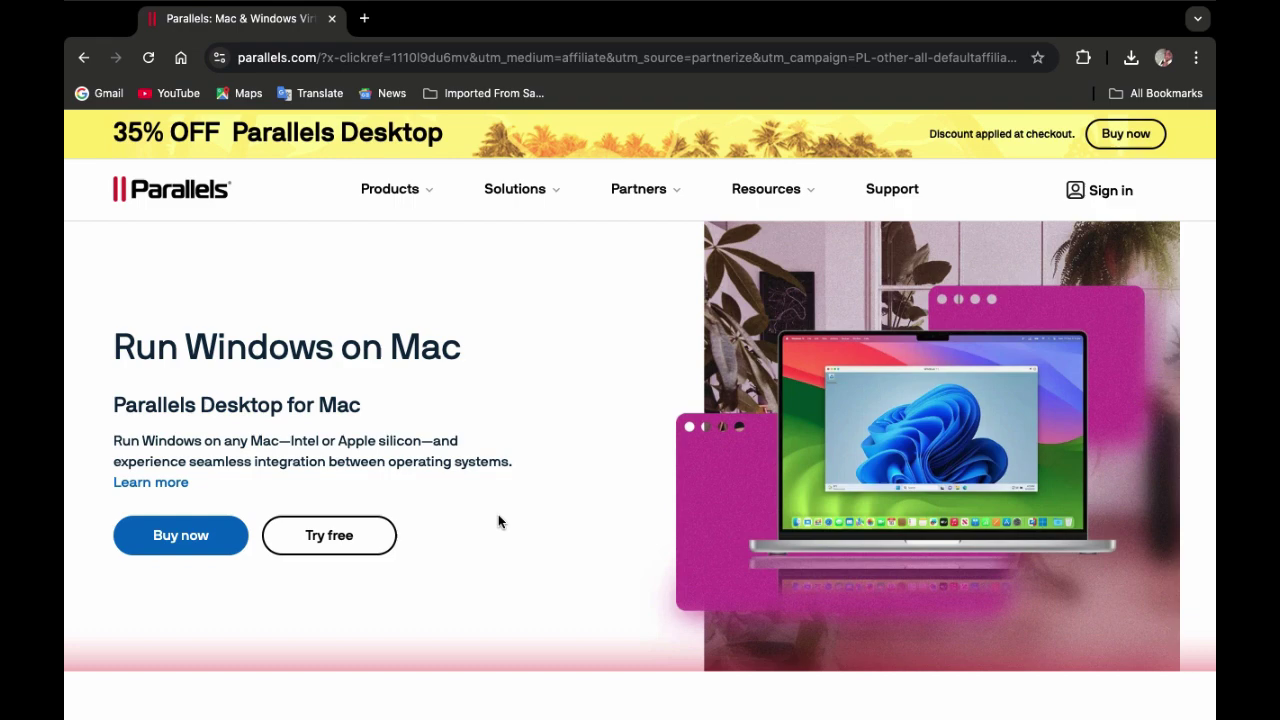
{"action": "key", "text": "ctrl+Left"}
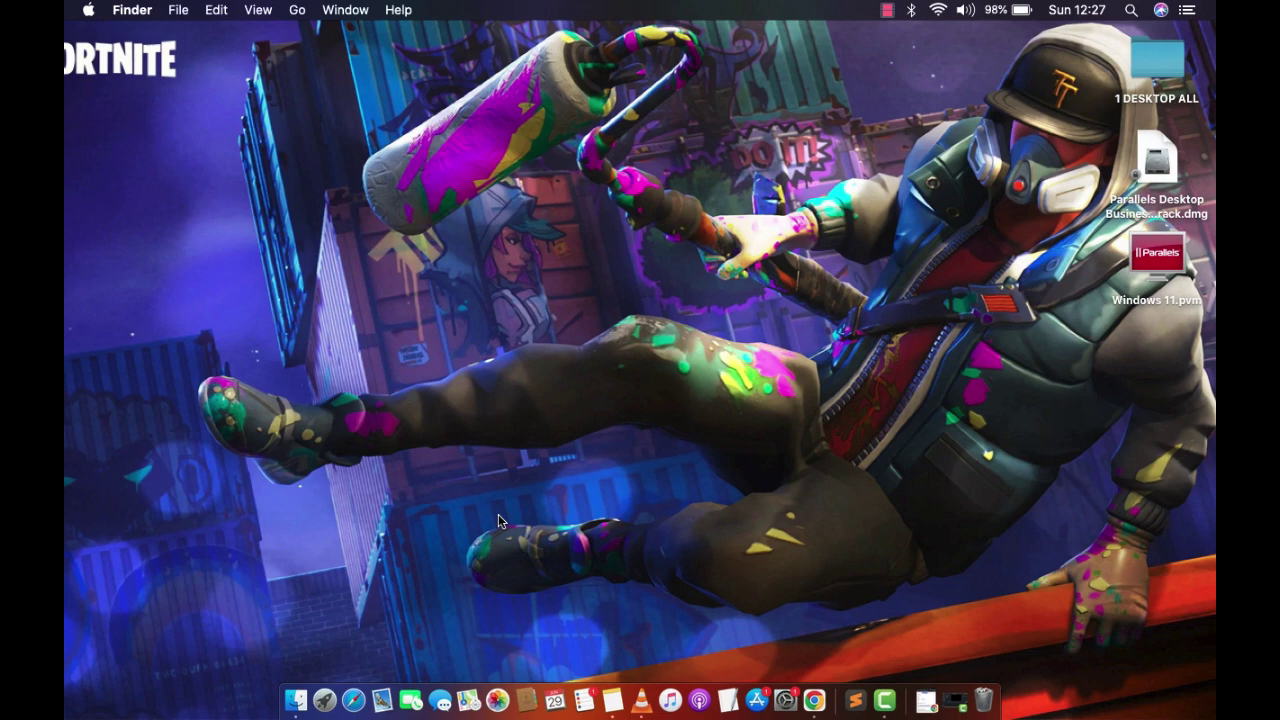
{"action": "key", "text": "ctrl+Right"}
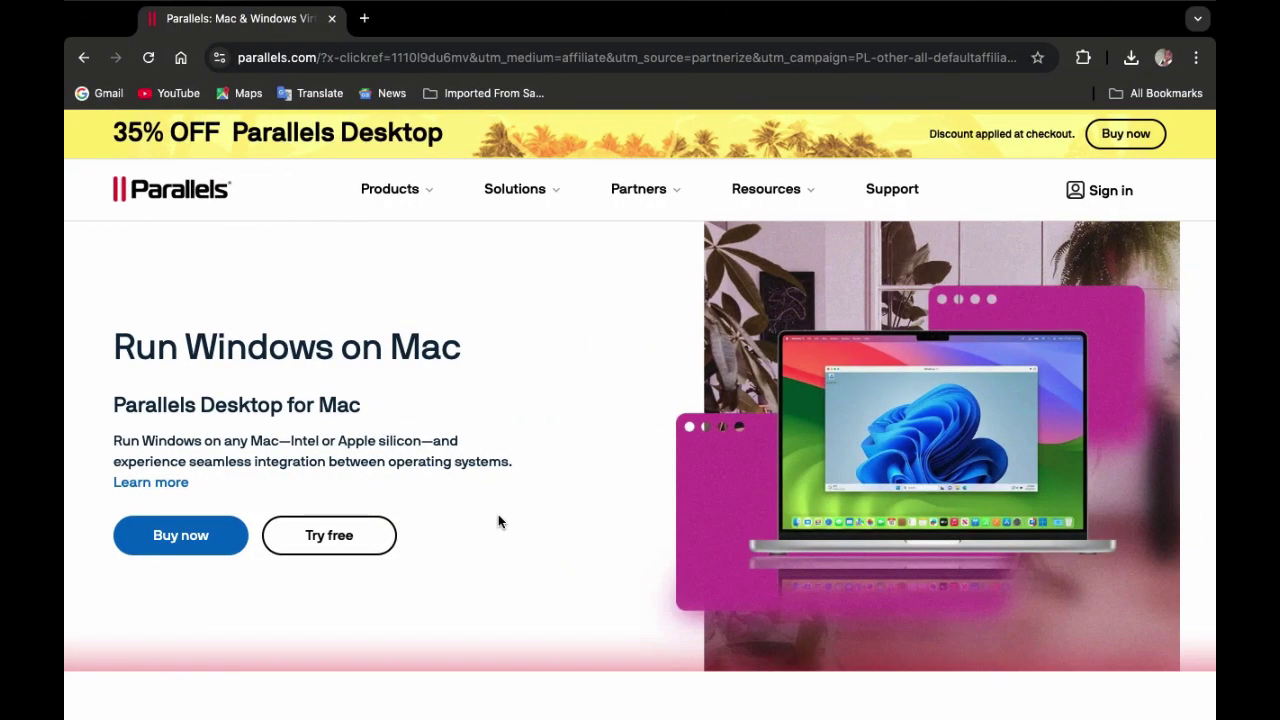
{"action": "key", "text": "ctrl+Left"}
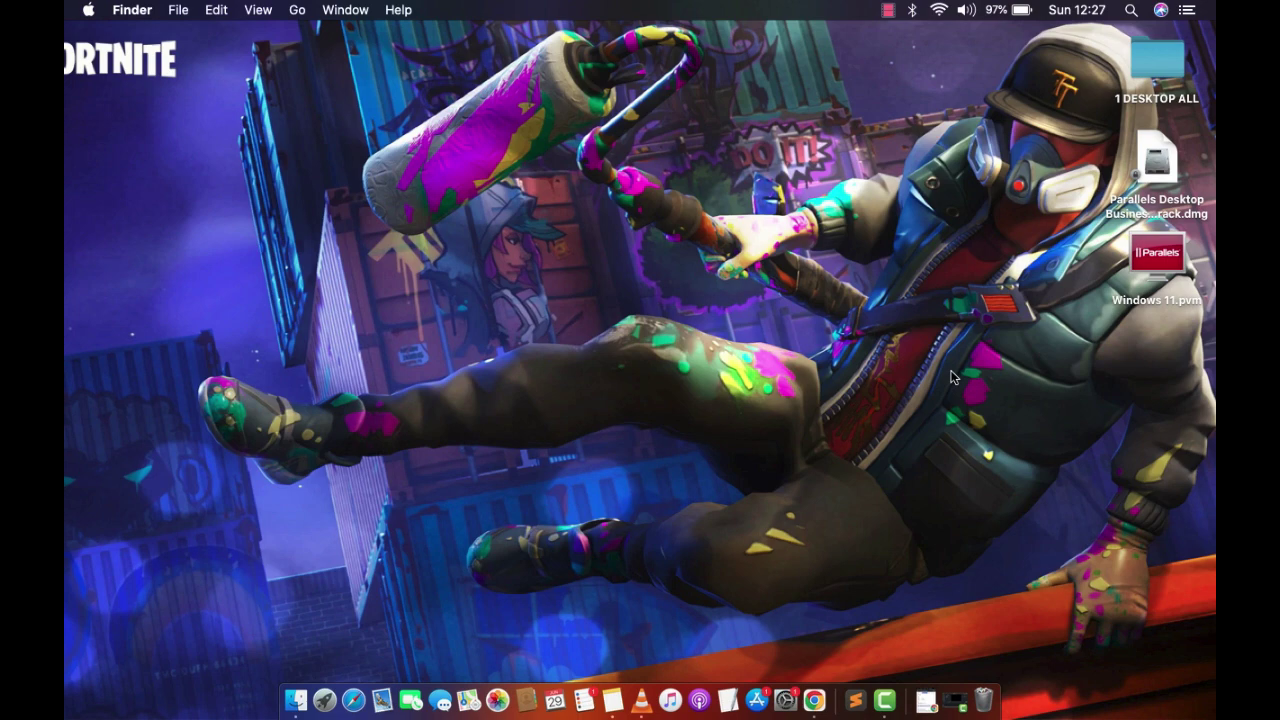
{"action": "key", "text": "ctrl+Right"}
{"action": "left_click", "coordinate": [1141, 295]}
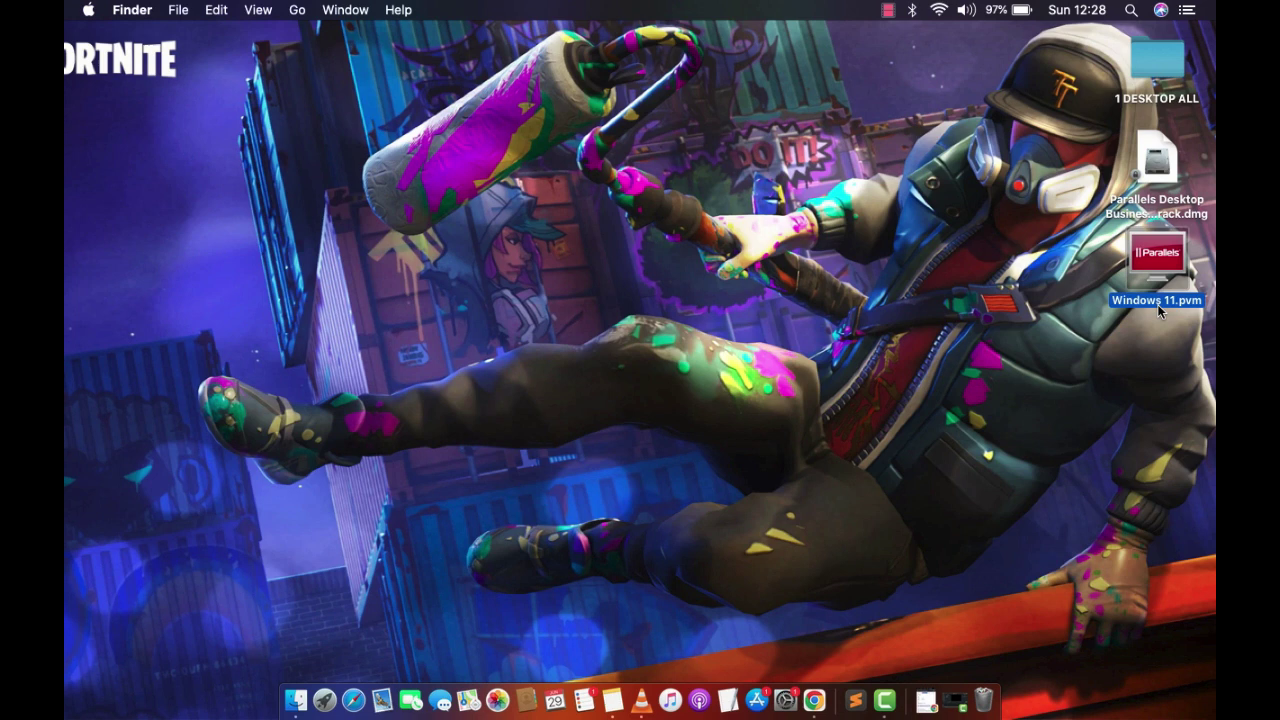
{"action": "left_click", "coordinate": [1004, 272]}
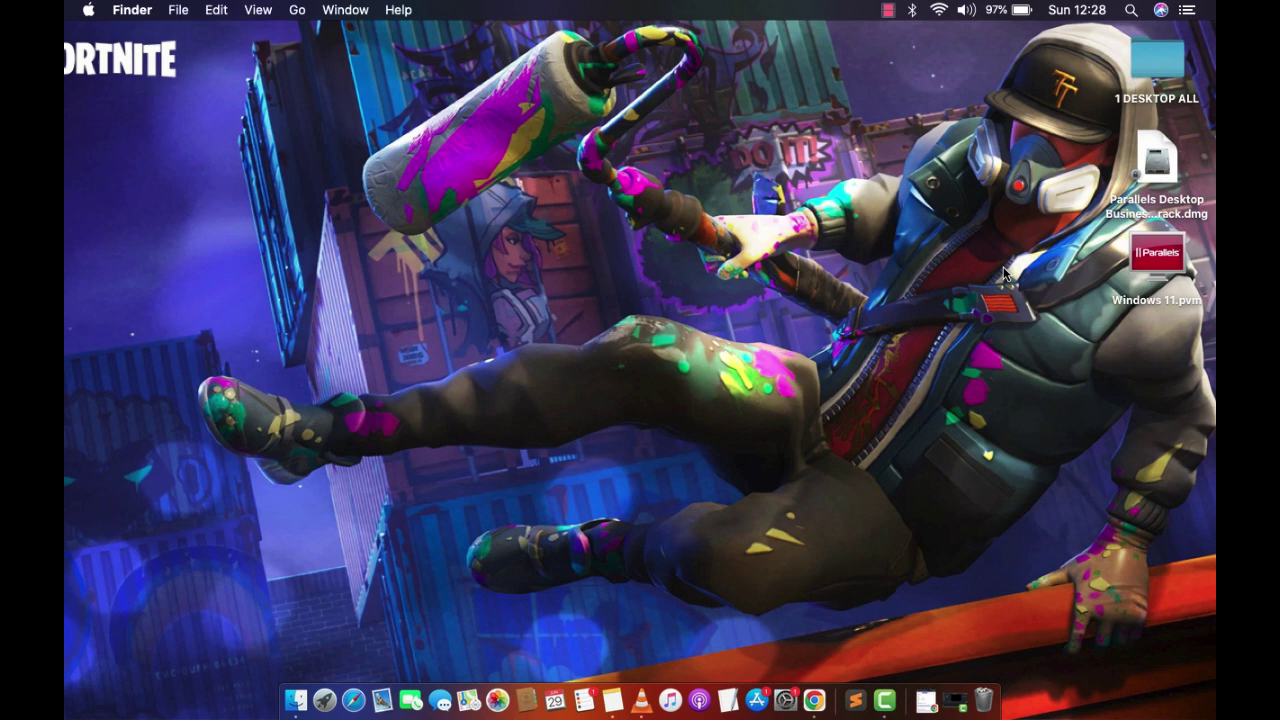
- Open the Parallels Desktop Business disk image on the desktop and mount ParallelsDesktop-18.0.1-53056.dmg inside it
{"action": "left_click", "coordinate": [1176, 207]}
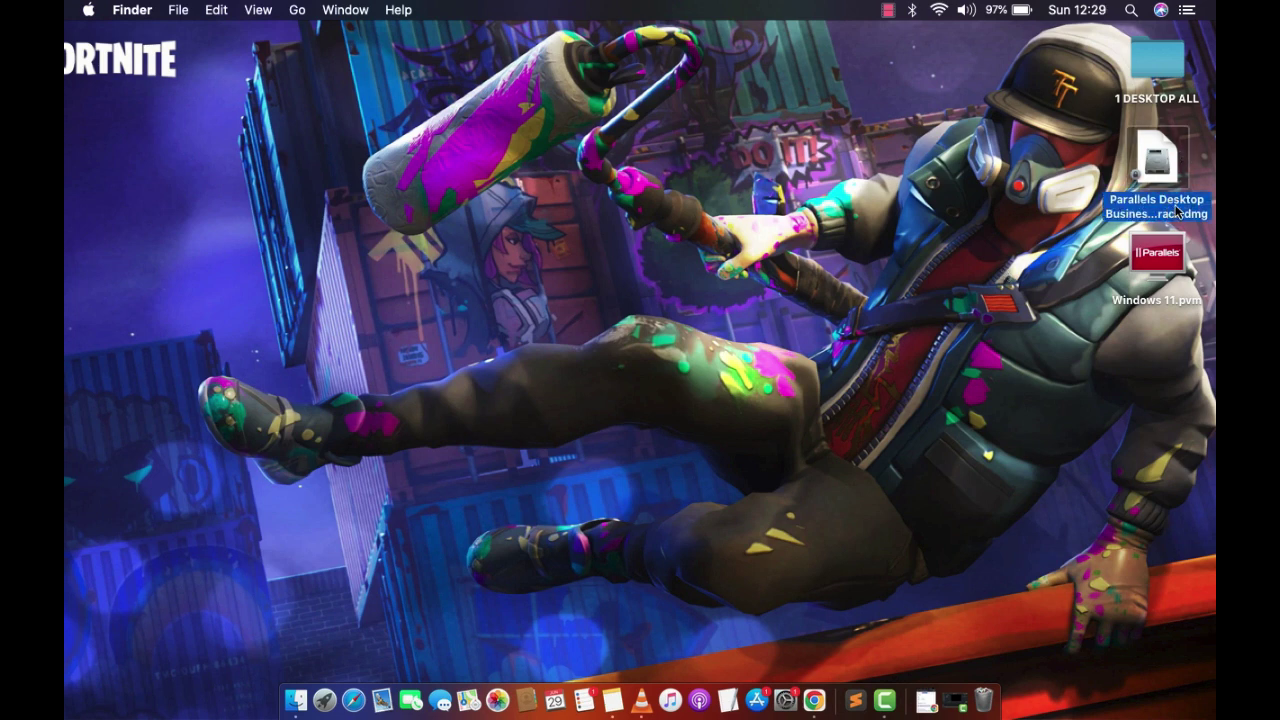
{"action": "double_click", "coordinate": [1176, 207]}
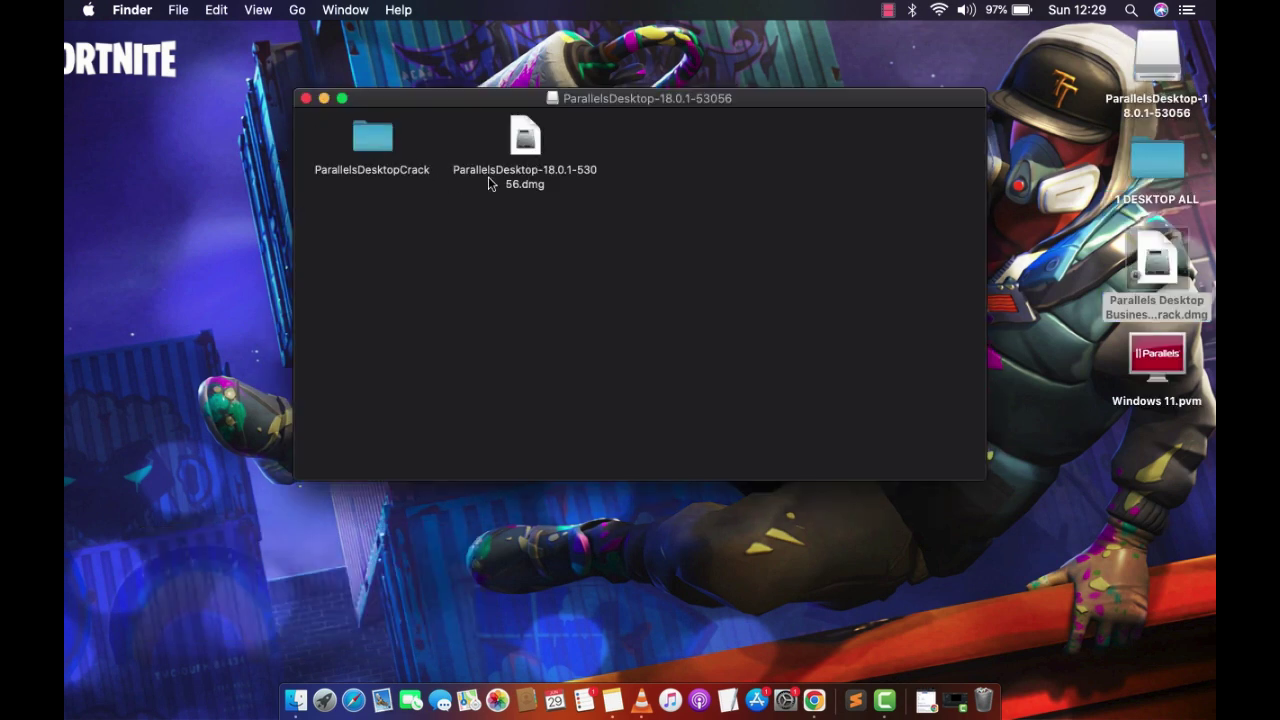
{"action": "left_click", "coordinate": [530, 142]}
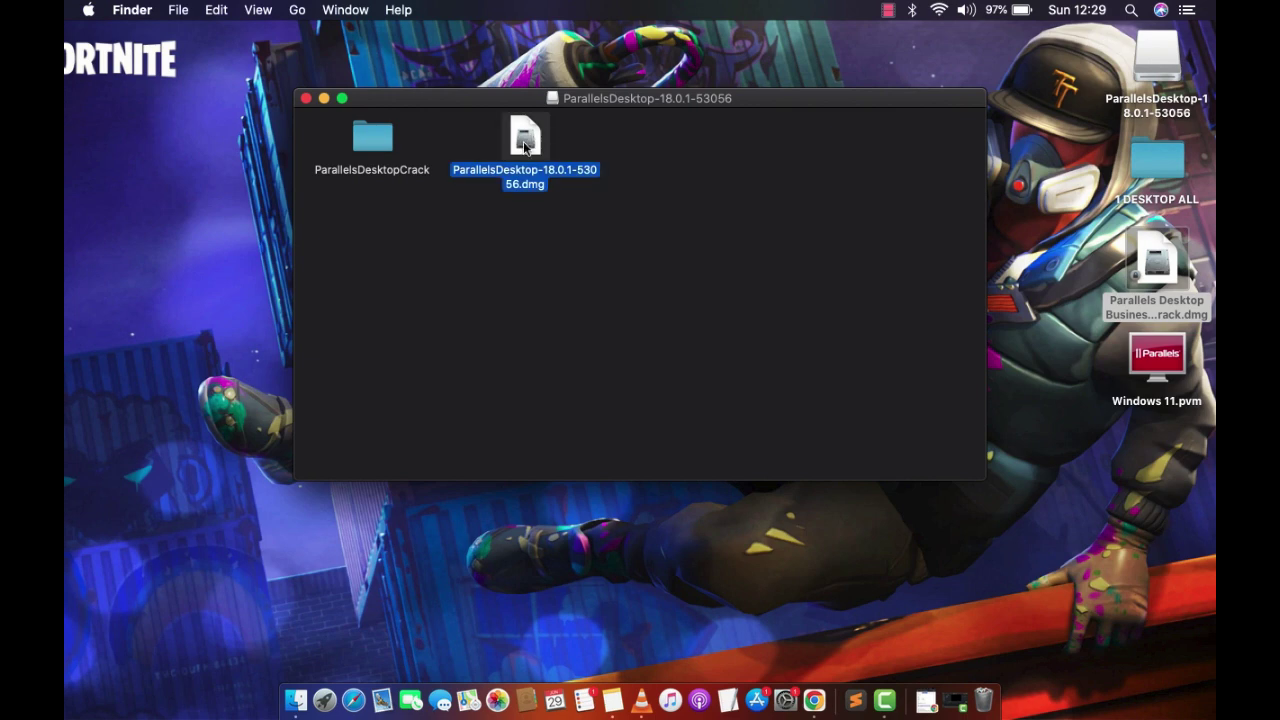
{"action": "double_click", "coordinate": [525, 146]}
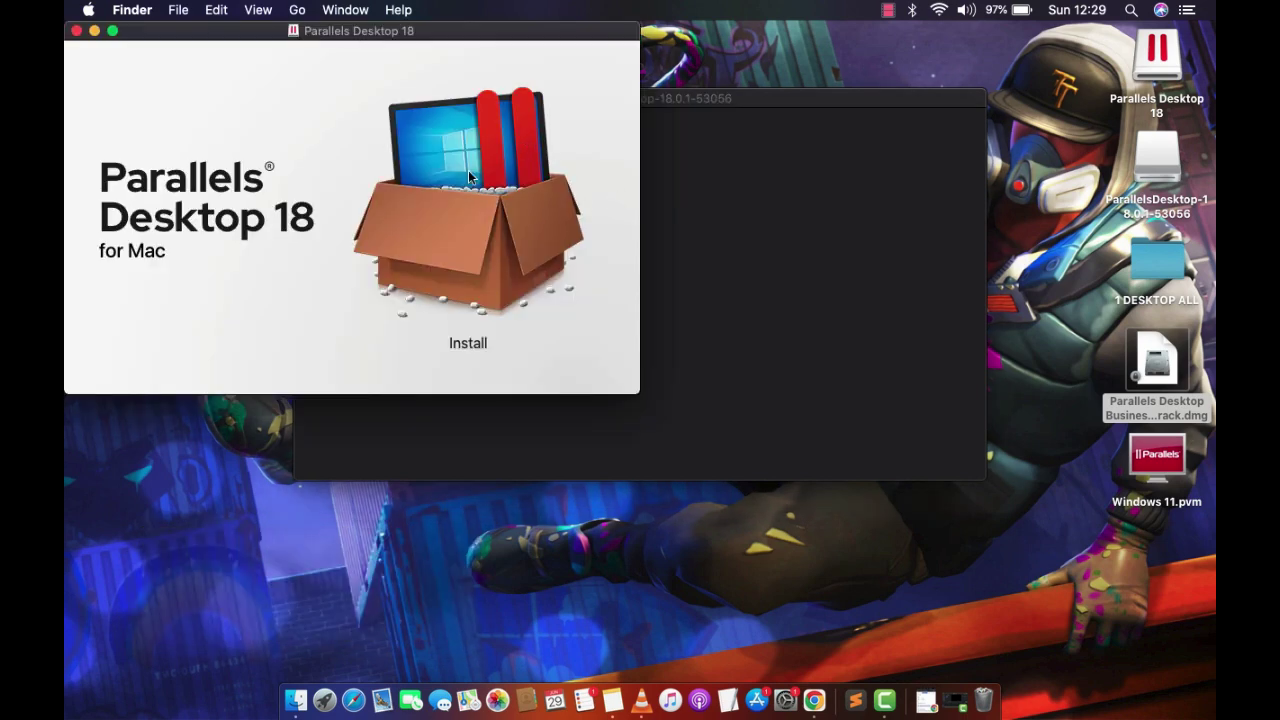
- Launch the Parallels Desktop 18 installer and choose to install the current version instead of the new one
{"action": "left_click", "coordinate": [470, 180]}
{"action": "left_click", "coordinate": [470, 178]}
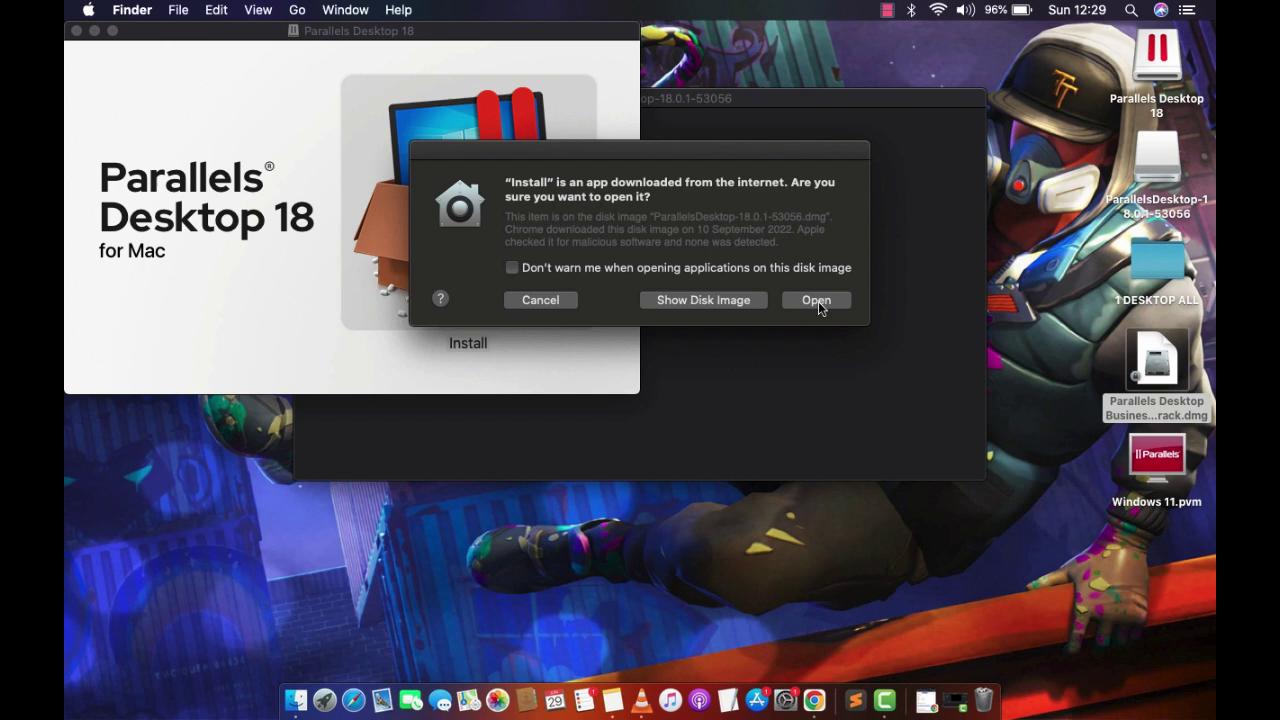
{"action": "left_click", "coordinate": [816, 301]}
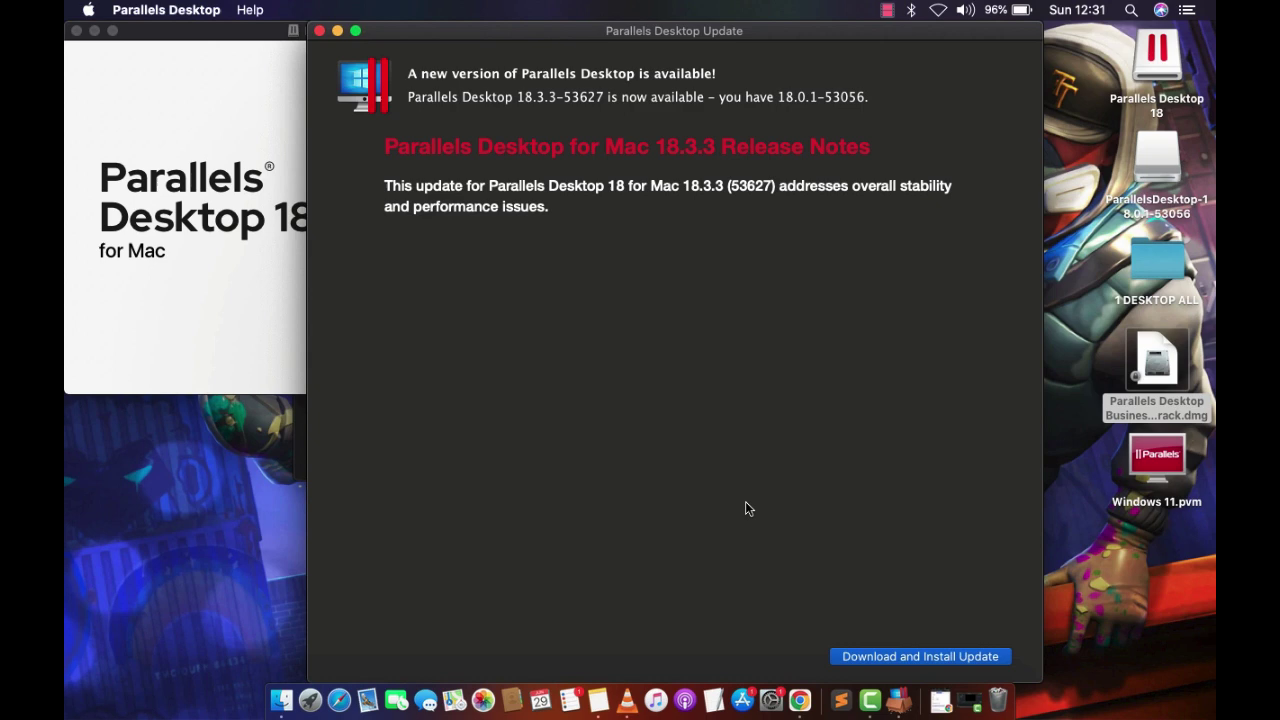
{"action": "left_click", "coordinate": [899, 658]}
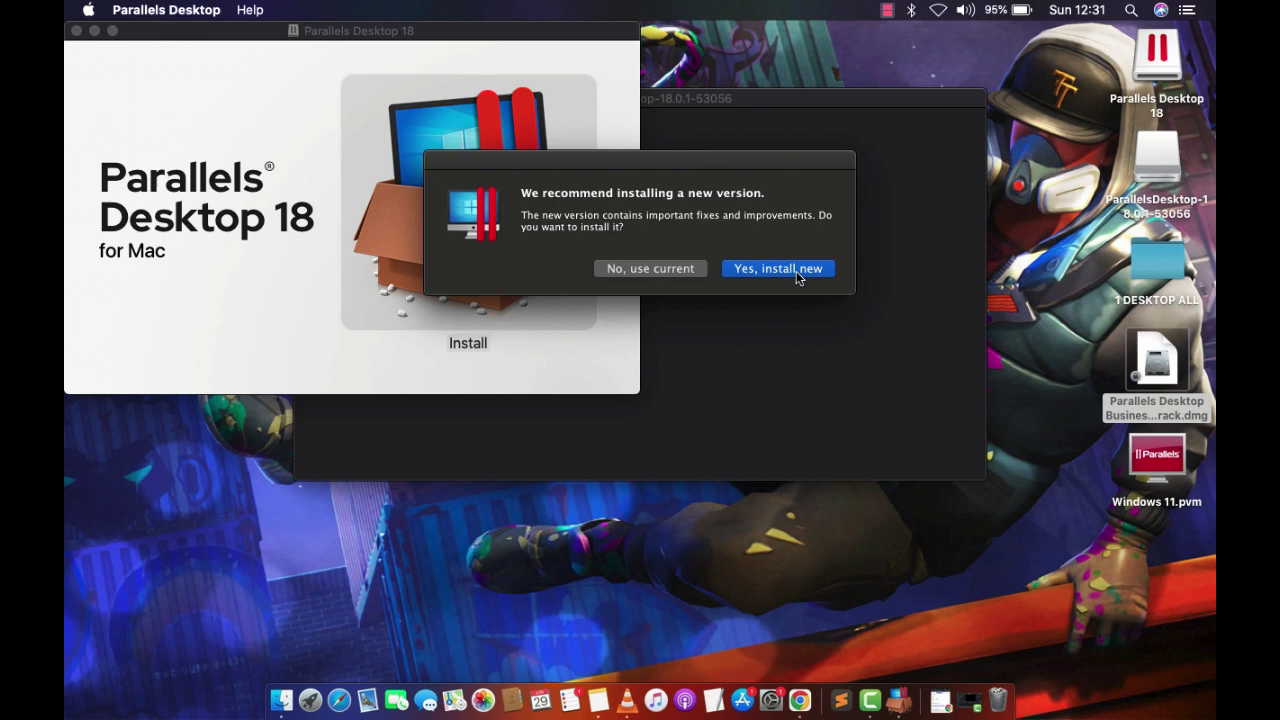
{"action": "left_click", "coordinate": [676, 273]}
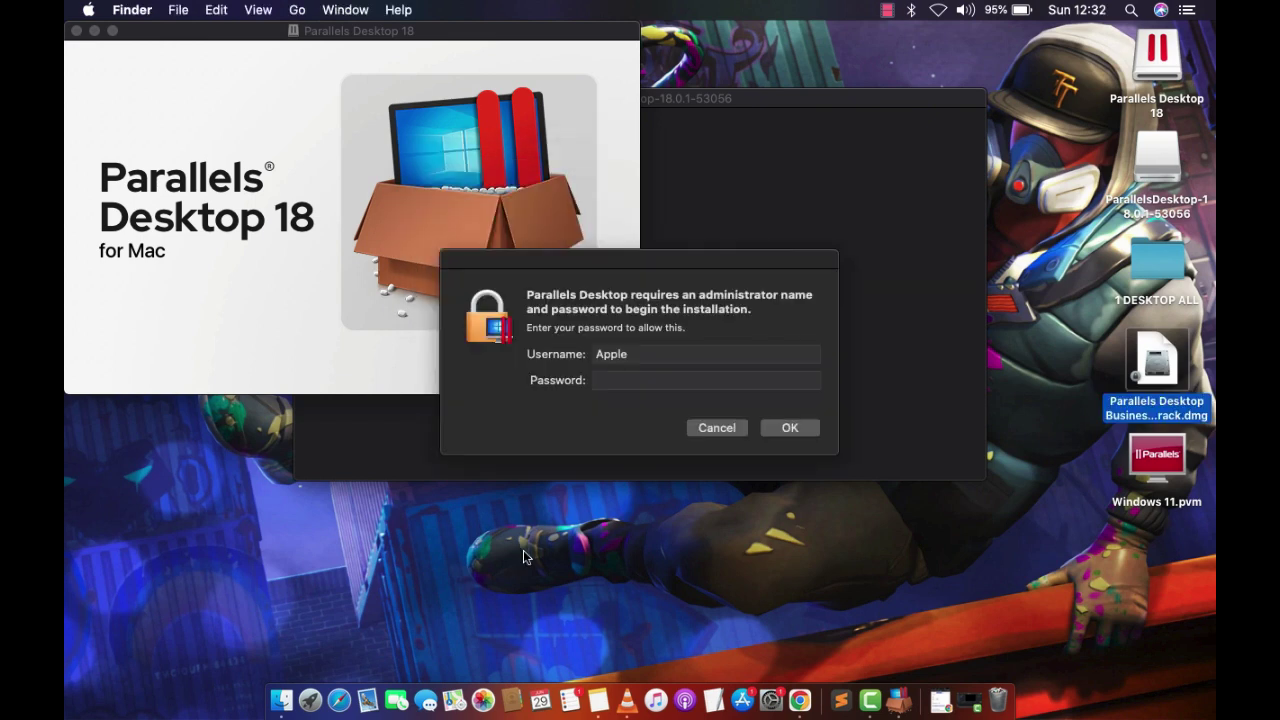
- Authorise the installation with the administrator password and postpone the Parallels Desktop 18.3.3 update
{"action": "type", "text": "•••••••••"}
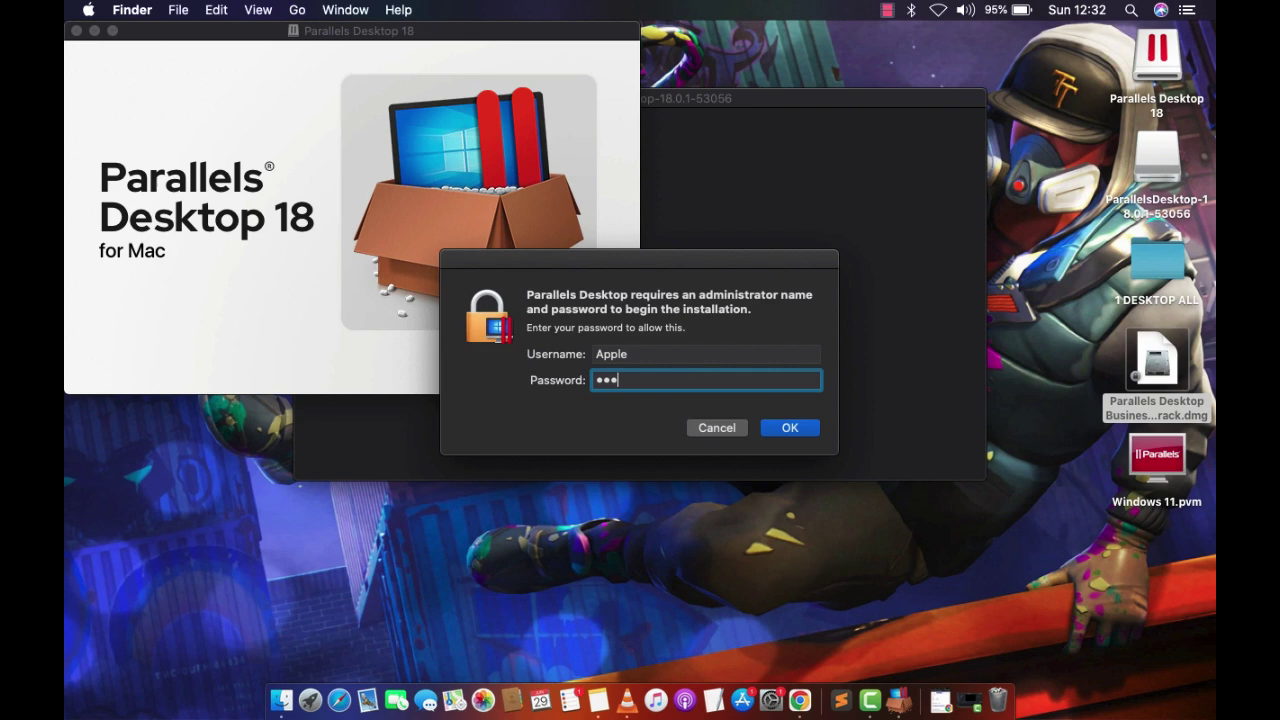
{"action": "key", "text": "Return"}
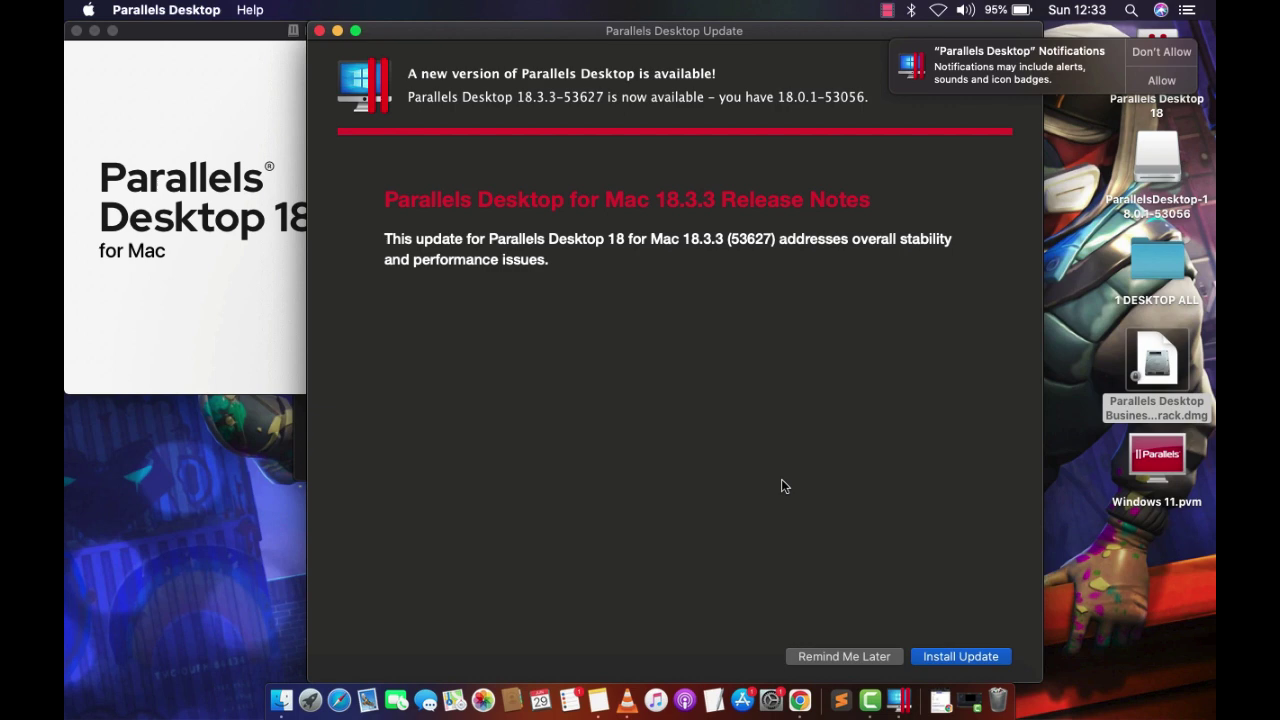
{"action": "left_click", "coordinate": [850, 657]}
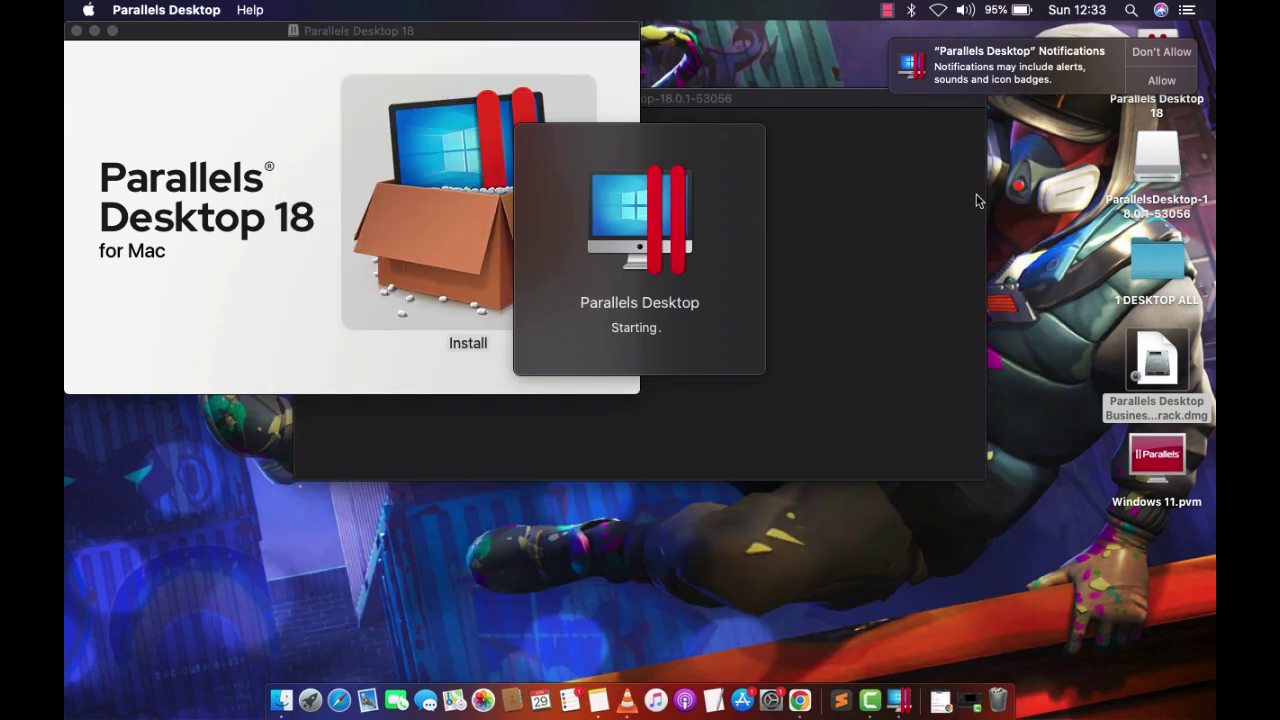
- Allow Parallels Desktop notifications and close the installer and disk image windows
{"action": "left_click", "coordinate": [1162, 81]}
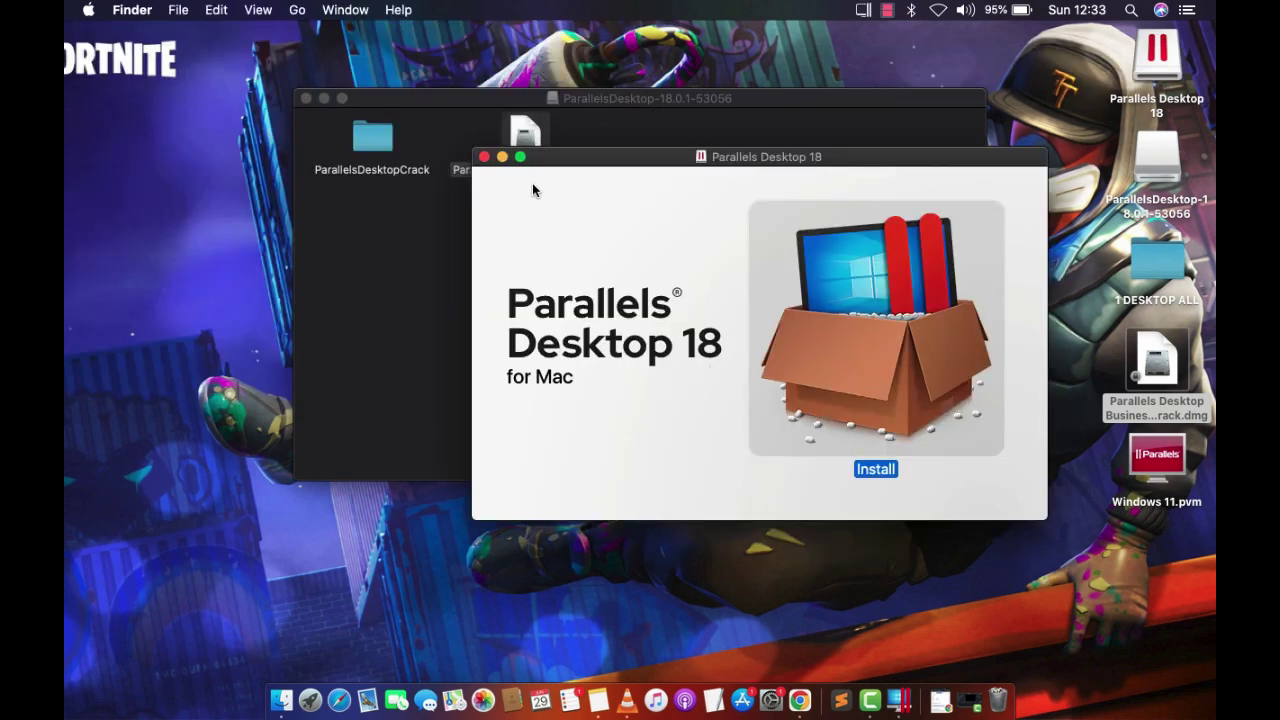
{"action": "left_click", "coordinate": [483, 158]}
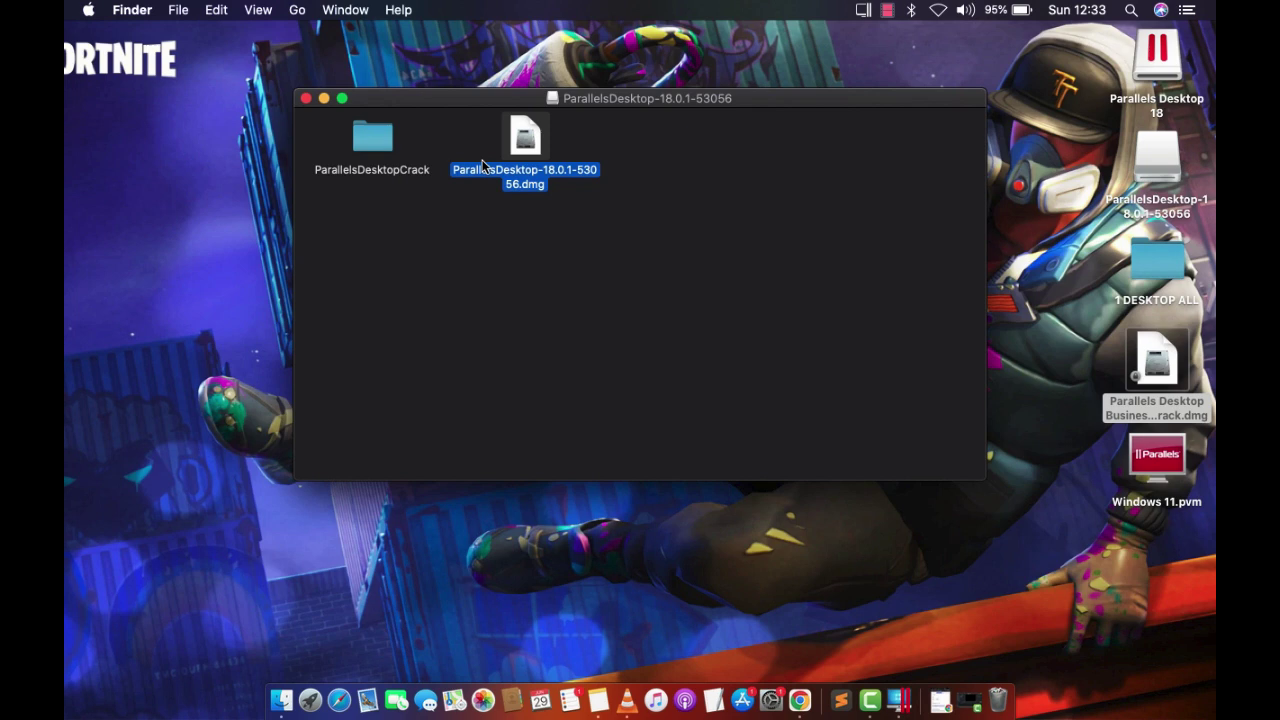
{"action": "left_click", "coordinate": [306, 98]}
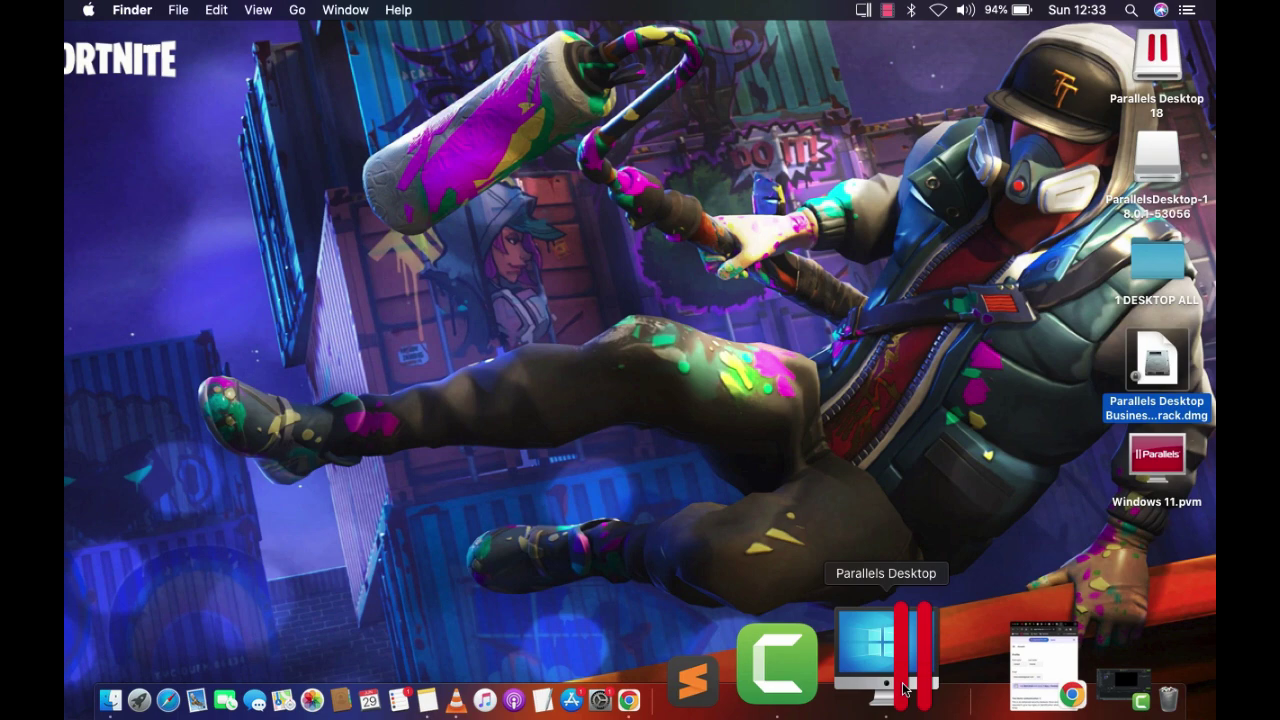
- Find Parallels Desktop with a system-wide search and launch it
{"action": "key", "text": "super+space"}
{"action": "type", "text": "paralle"}
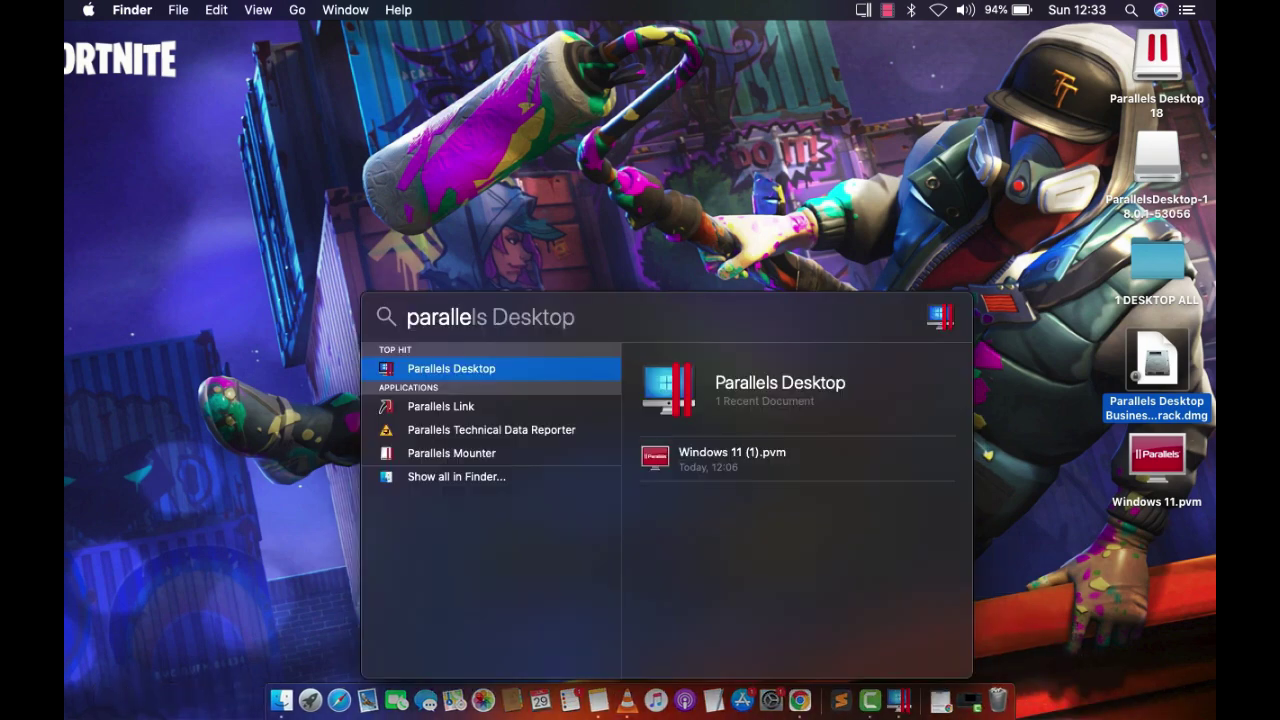
{"action": "key", "text": "Right"}
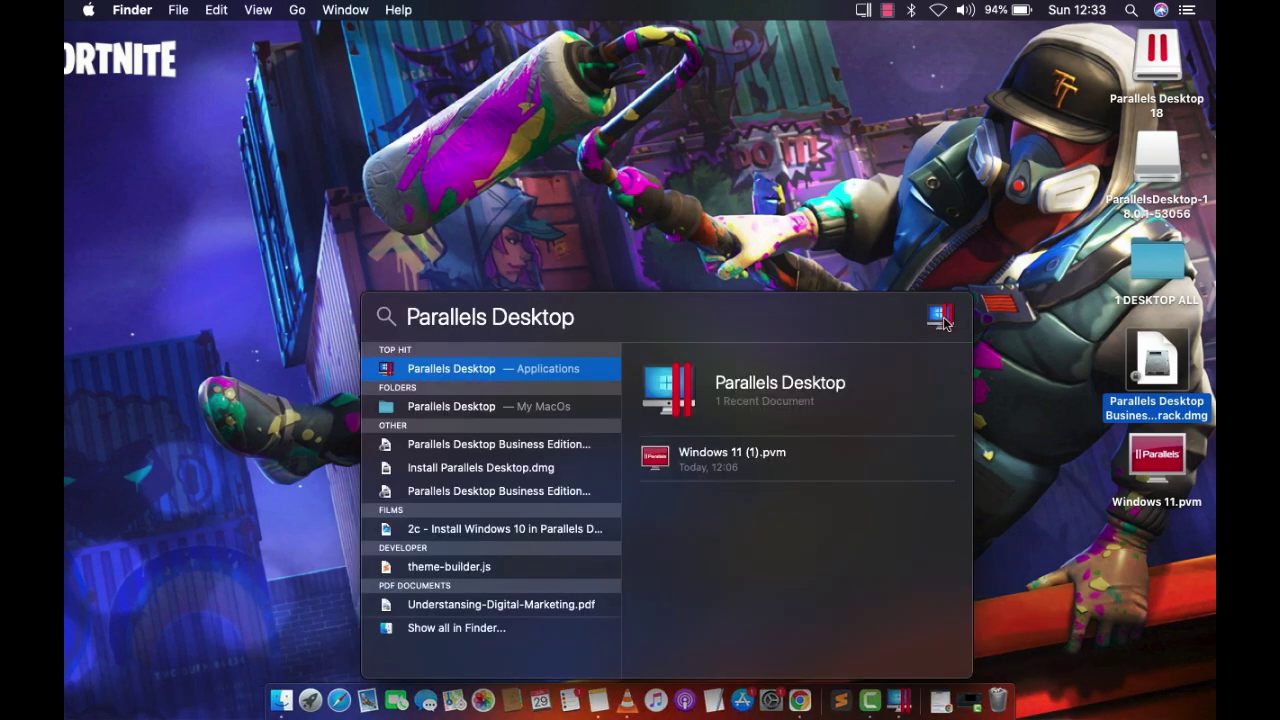
{"action": "key", "text": "Return"}
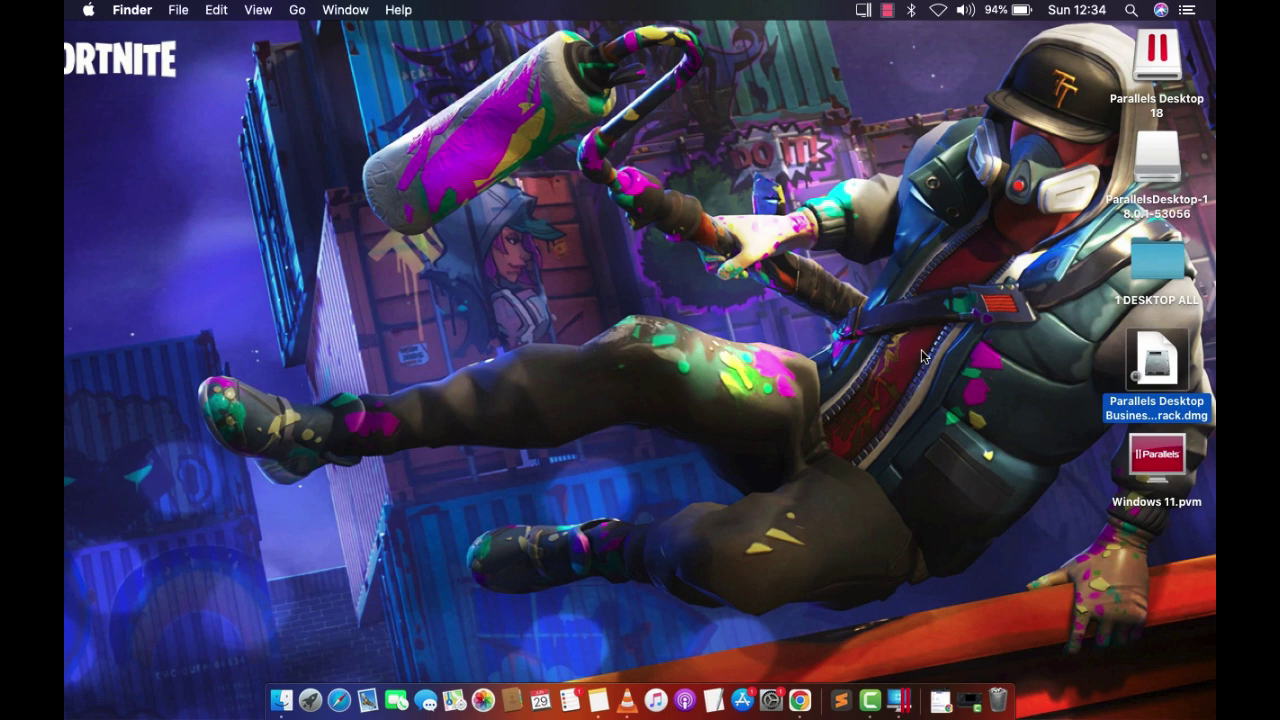
{"action": "left_click", "coordinate": [865, 430]}
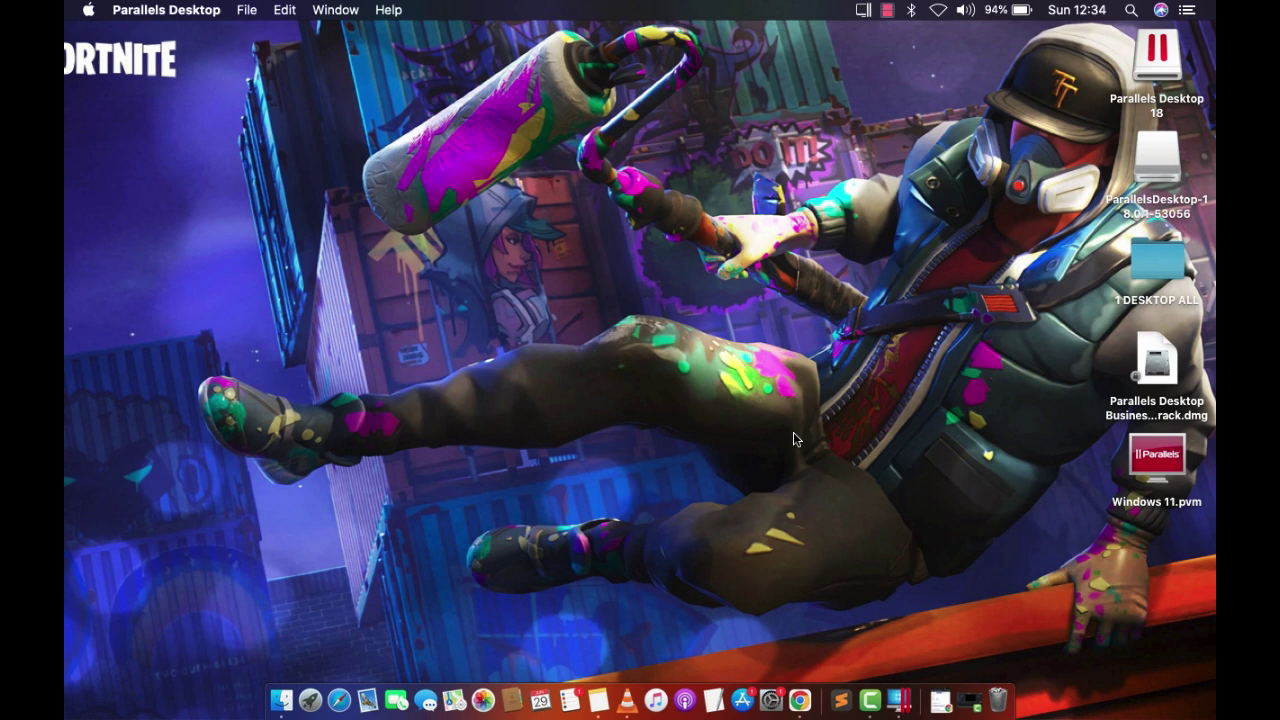
- Open the Windows 11.pvm virtual machine file from the Mac desktop
{"action": "left_click", "coordinate": [1152, 500]}
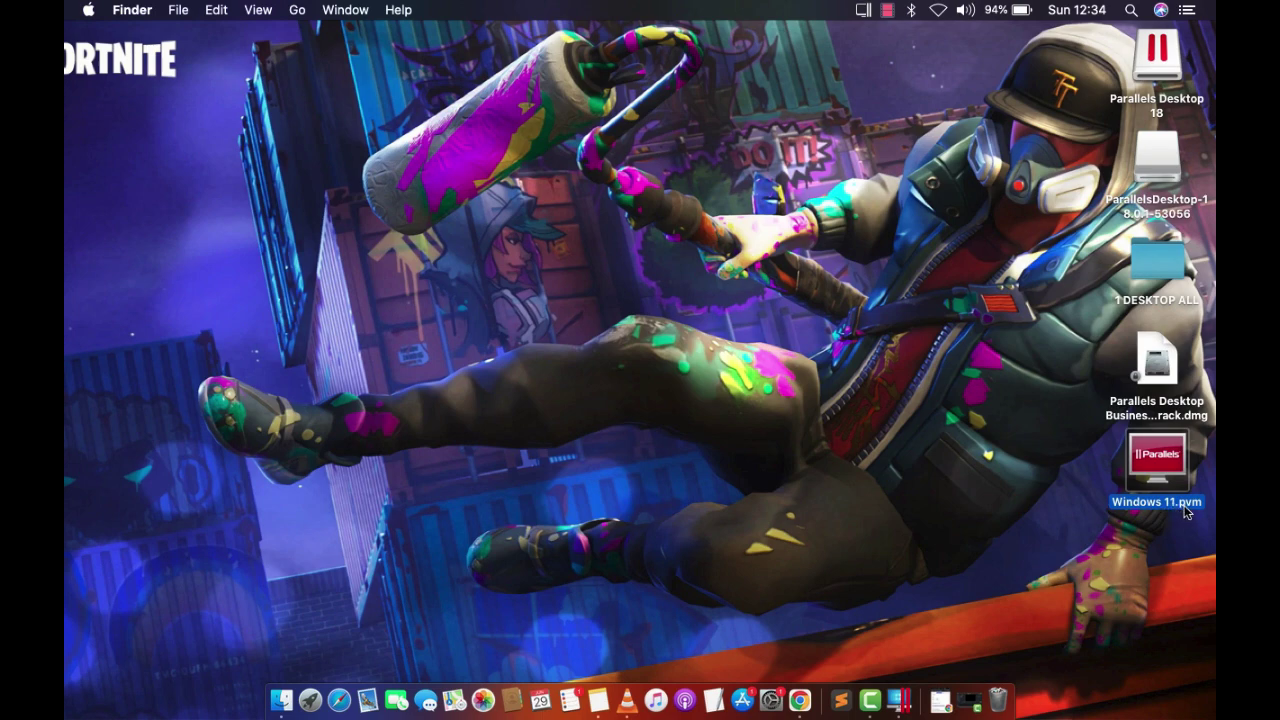
{"action": "double_click", "coordinate": [1154, 462]}
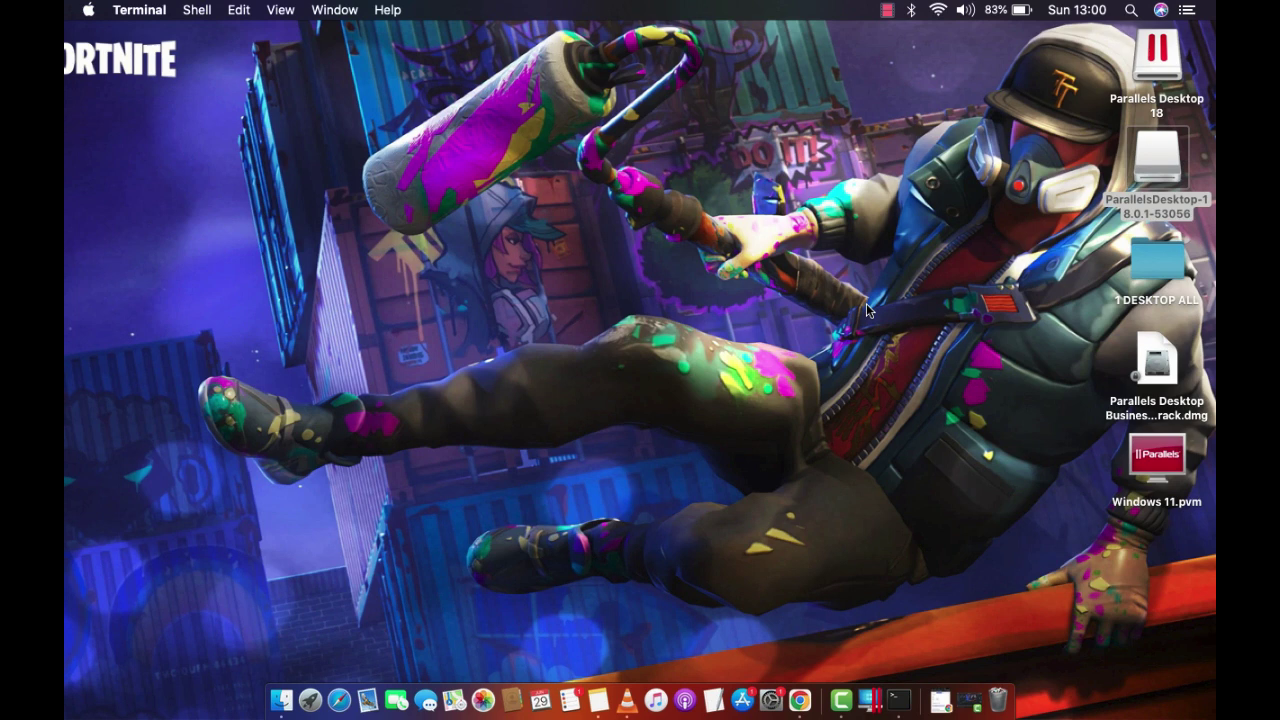
- Open the ParallelsDesktopCrack folder on the ParallelsDesktop-18.0.1-53056 disk image and launch Terminal beside it
{"action": "double_click", "coordinate": [1157, 160]}
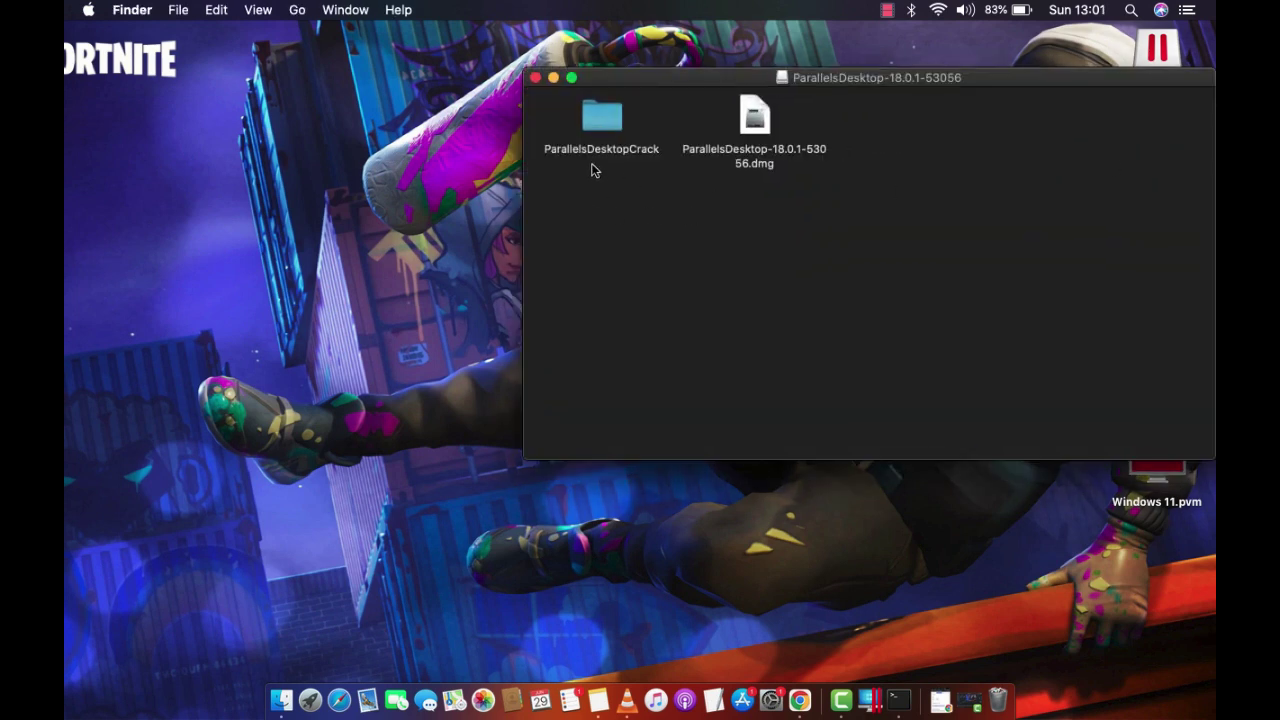
{"action": "double_click", "coordinate": [597, 126]}
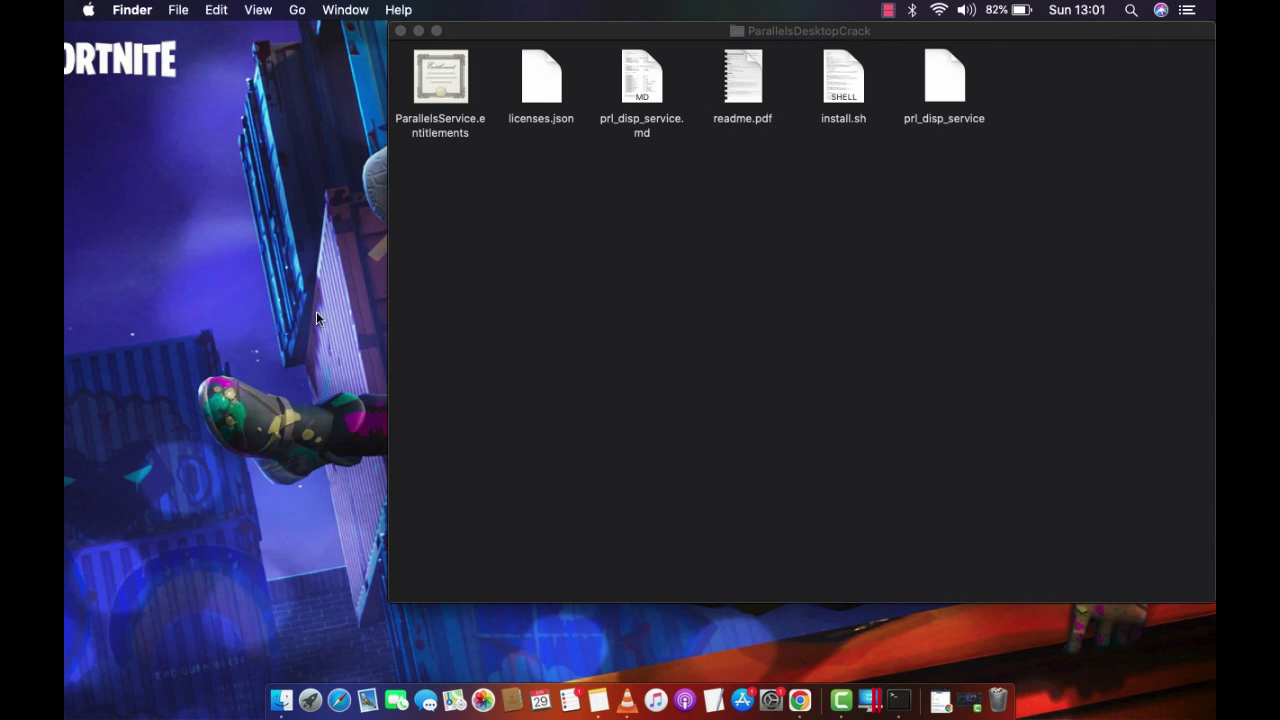
{"action": "key", "text": "super+space"}
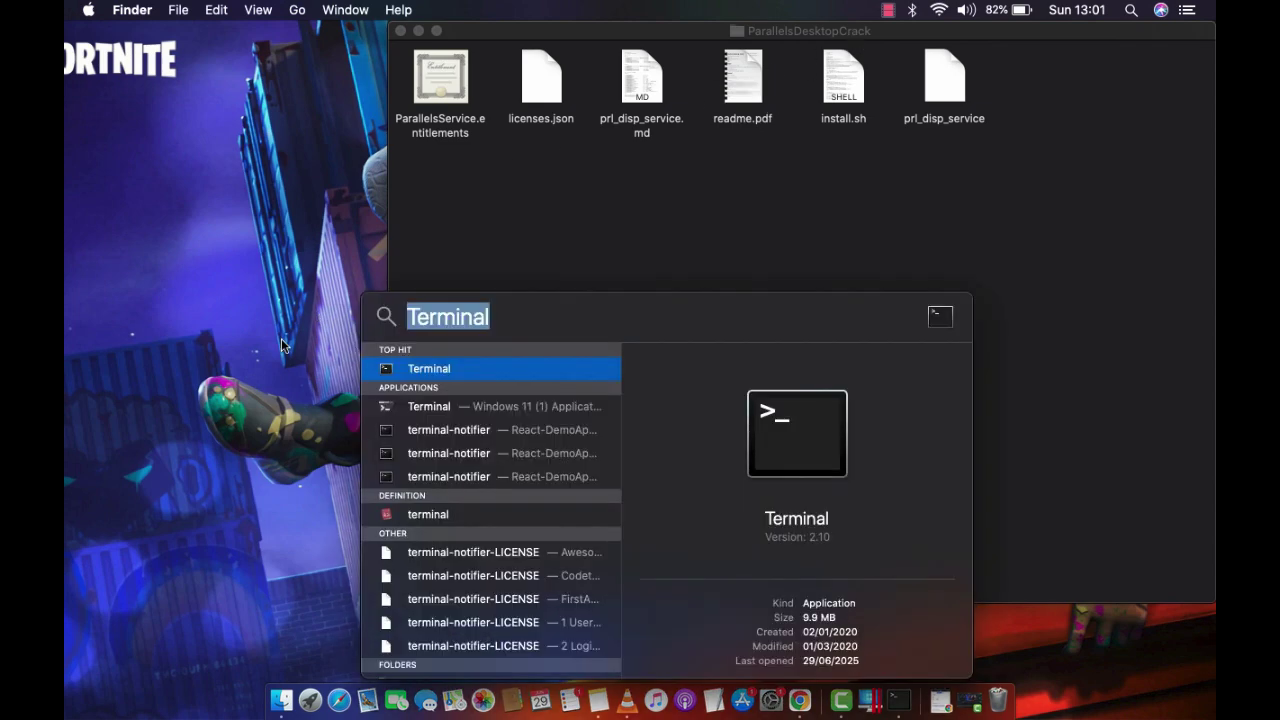
{"action": "key", "text": "Right"}
{"action": "key", "text": "Return"}
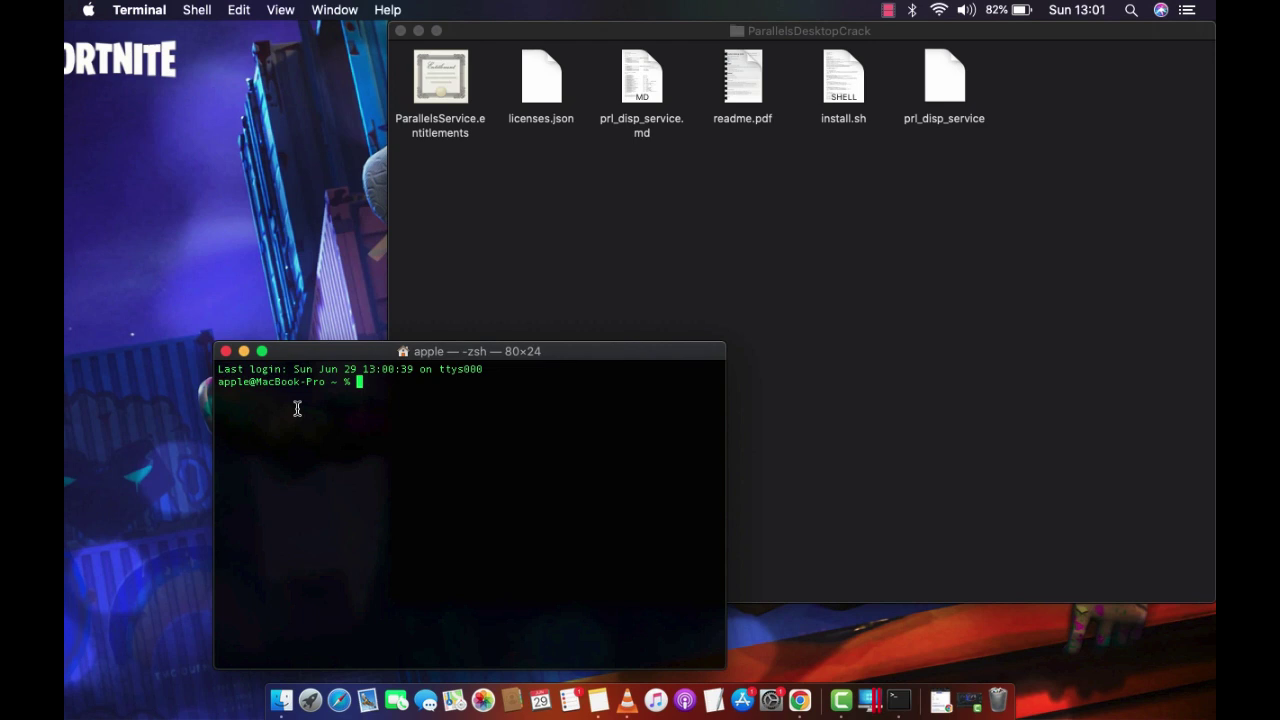
- Run install.sh from the ParallelsDesktopCrack folder with sudo, entering the administrator password to authorise it
{"action": "type", "text": "sudo"}
{"action": "left_click_drag", "start_coordinate": [844, 87], "coordinate": [562, 507]}
{"action": "key", "text": "Return"}
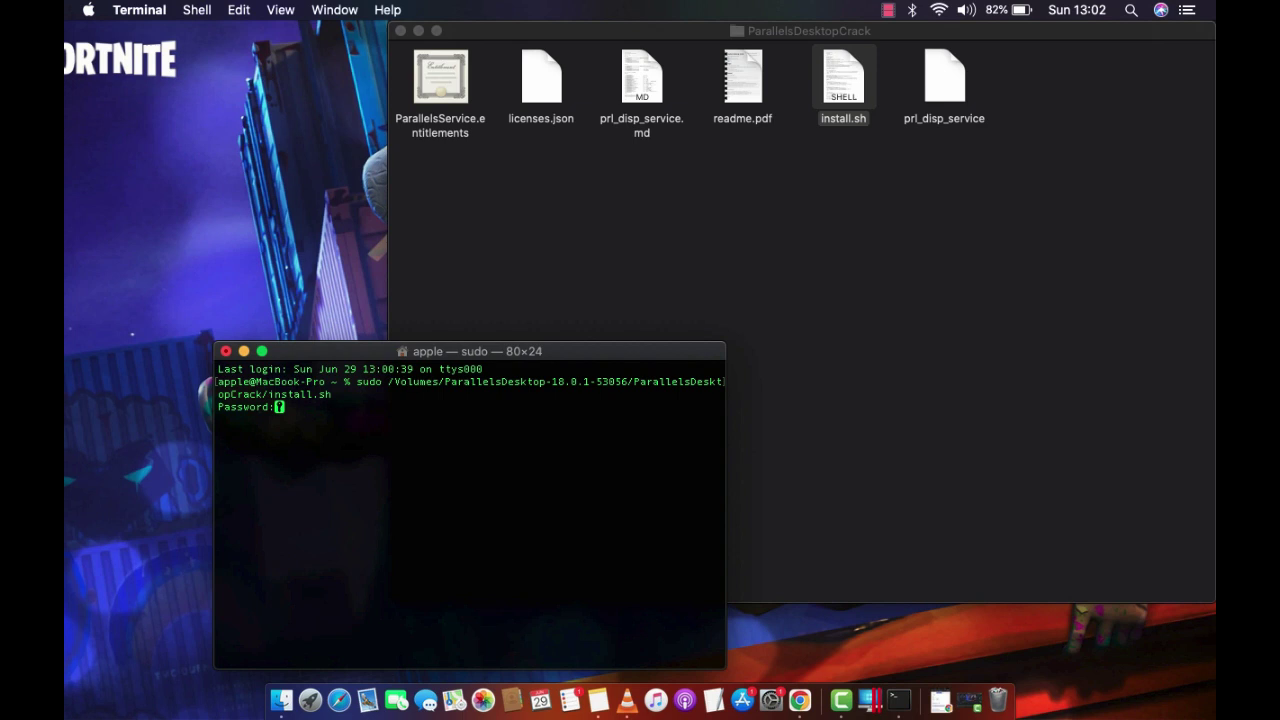
{"action": "key", "text": "Return"}
{"action": "key", "text": "Return"}
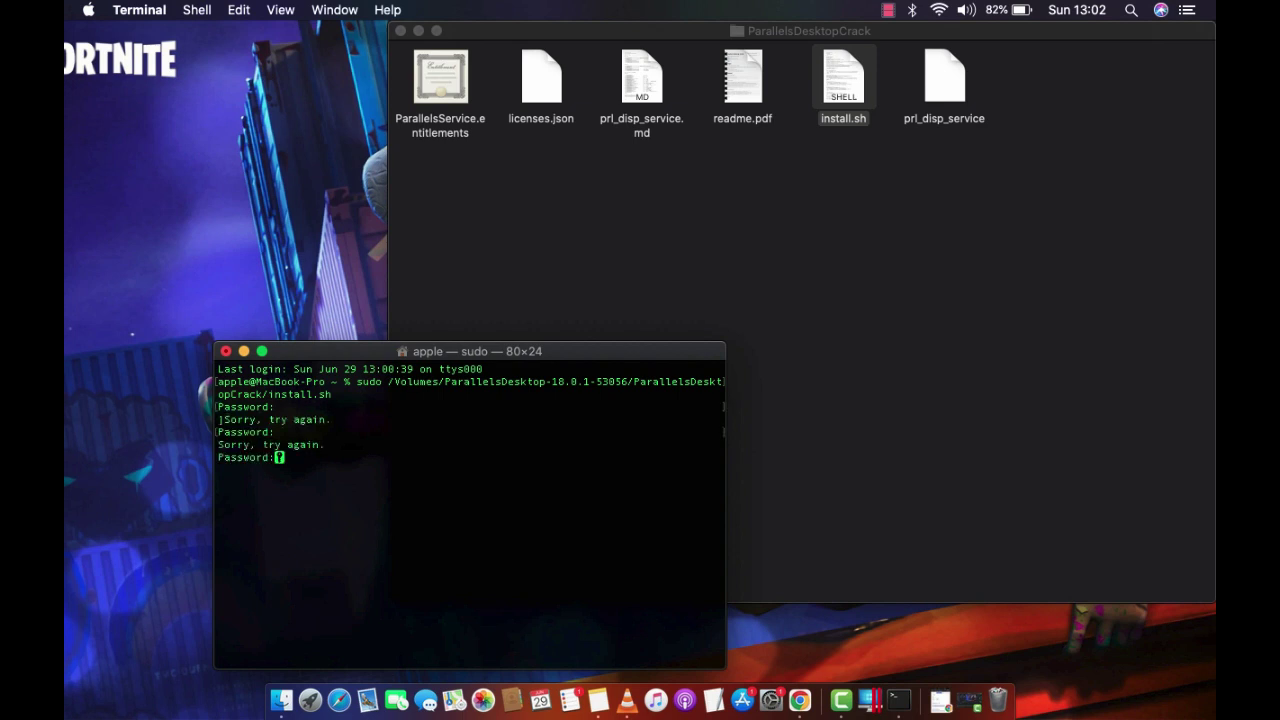
{"action": "key", "text": "Return"}
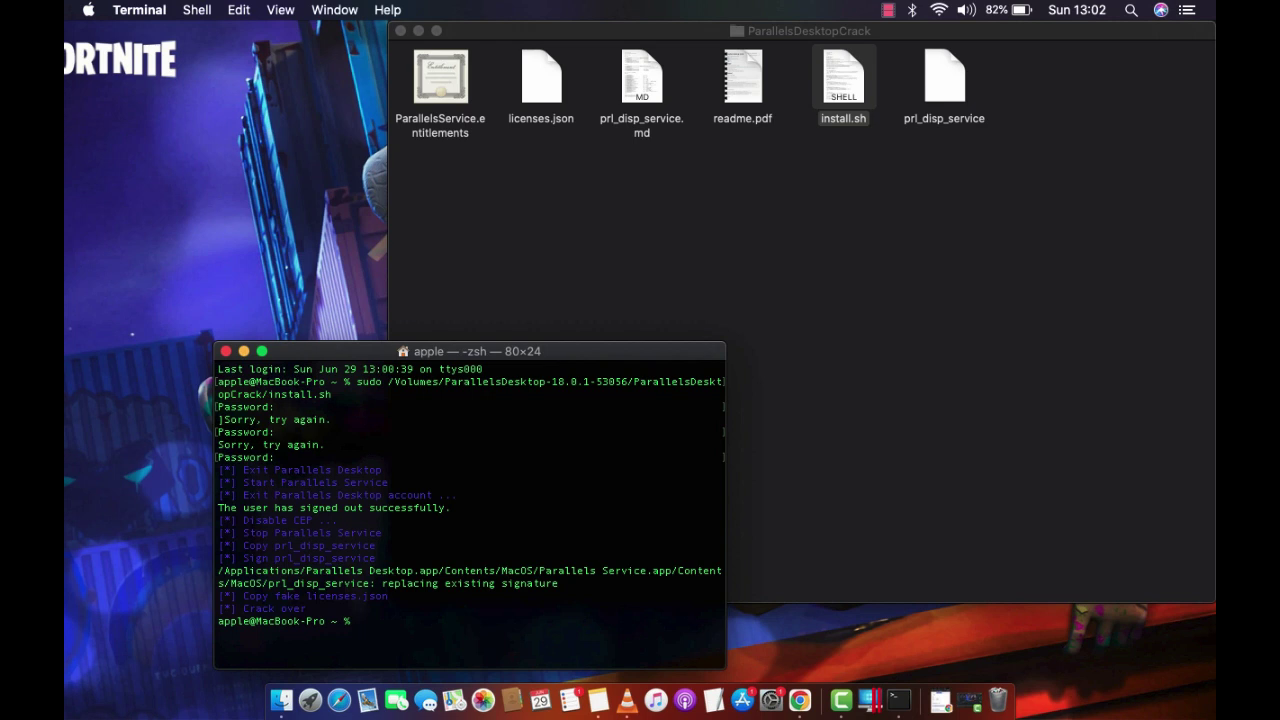
- Highlight the last two lines of the script output, and close the Terminal and both disk image folder windows
{"action": "left_click_drag", "start_coordinate": [362, 351], "coordinate": [357, 174]}
{"action": "left_click_drag", "start_coordinate": [414, 418], "coordinate": [716, 431]}
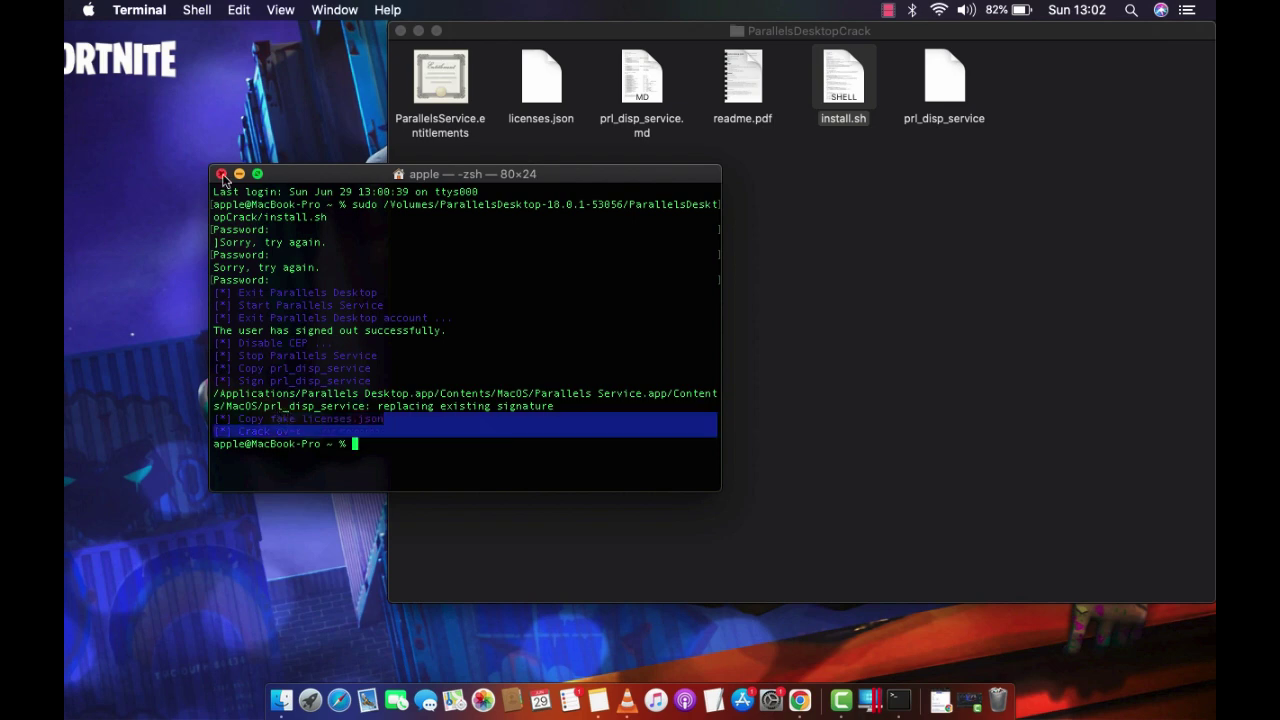
{"action": "left_click", "coordinate": [222, 175]}
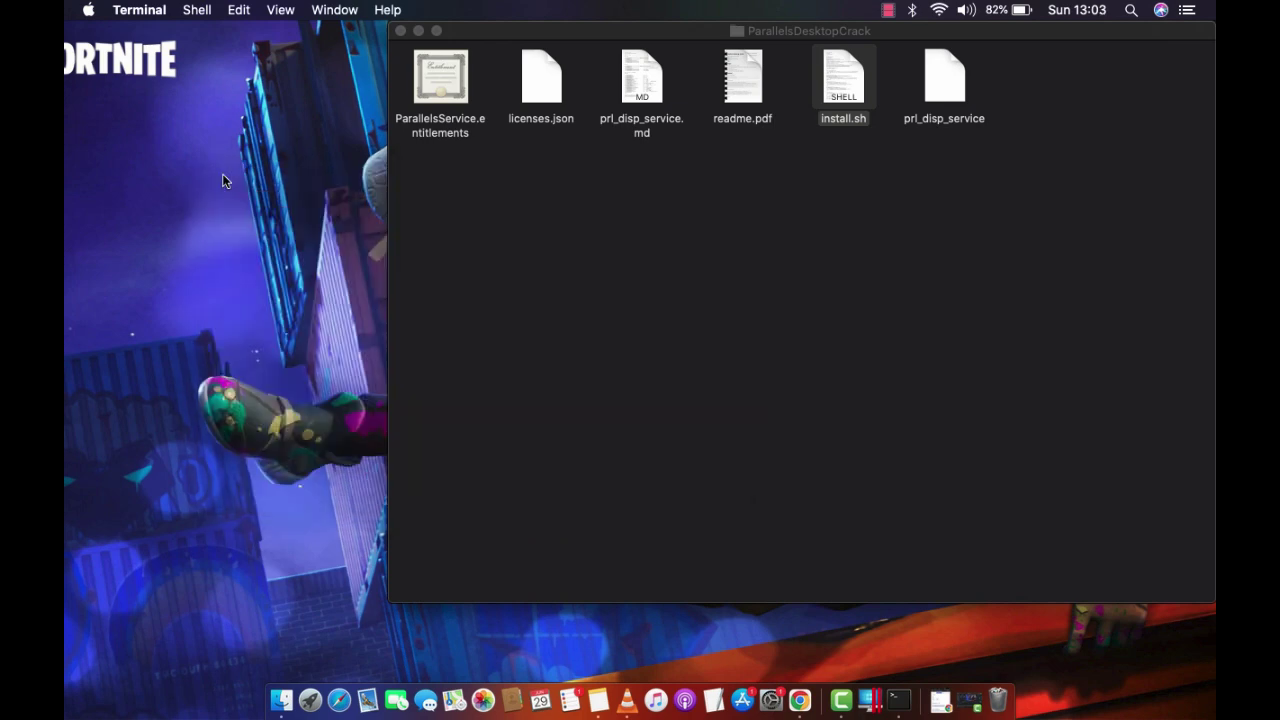
{"action": "left_click", "coordinate": [402, 31]}
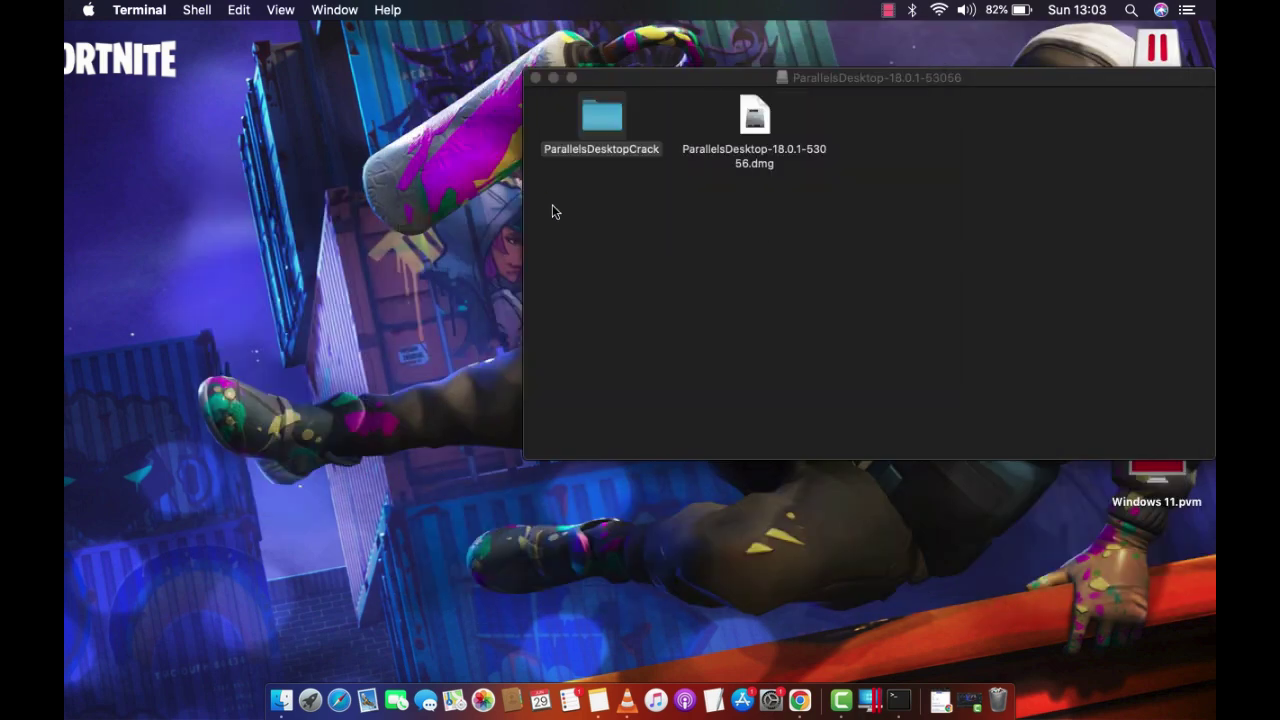
{"action": "left_click", "coordinate": [540, 78]}
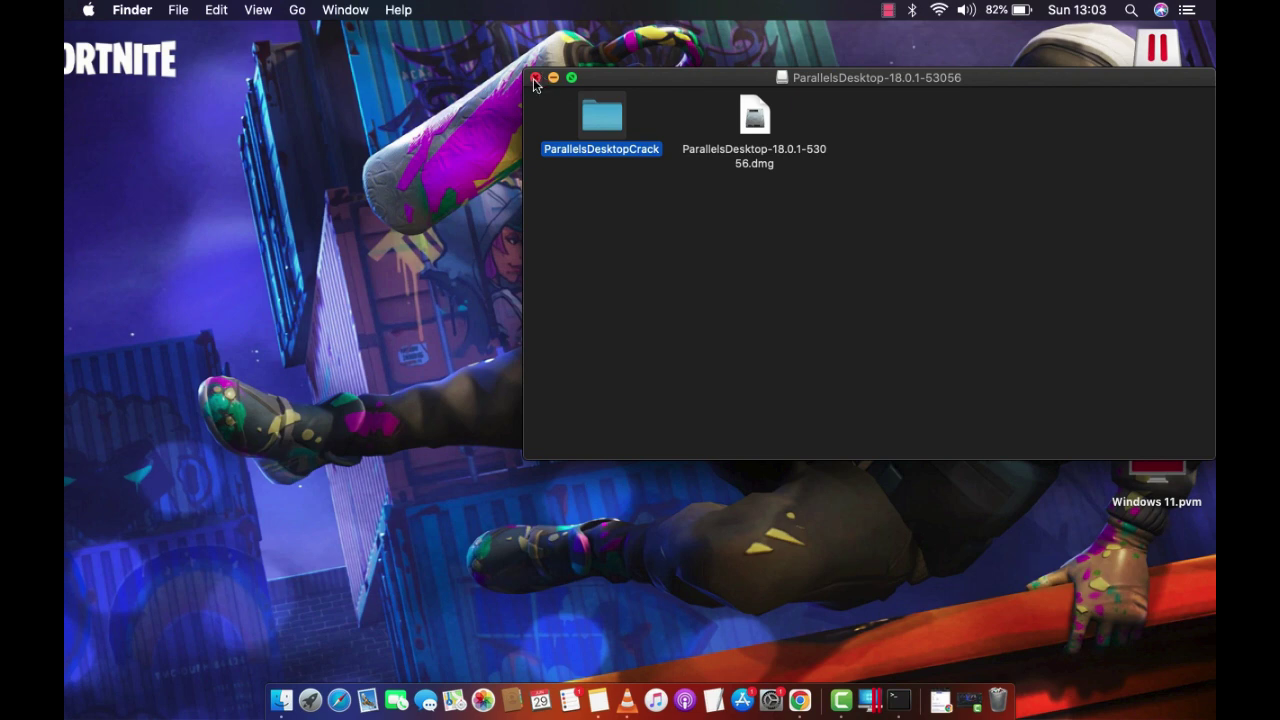
{"action": "left_click", "coordinate": [536, 78]}
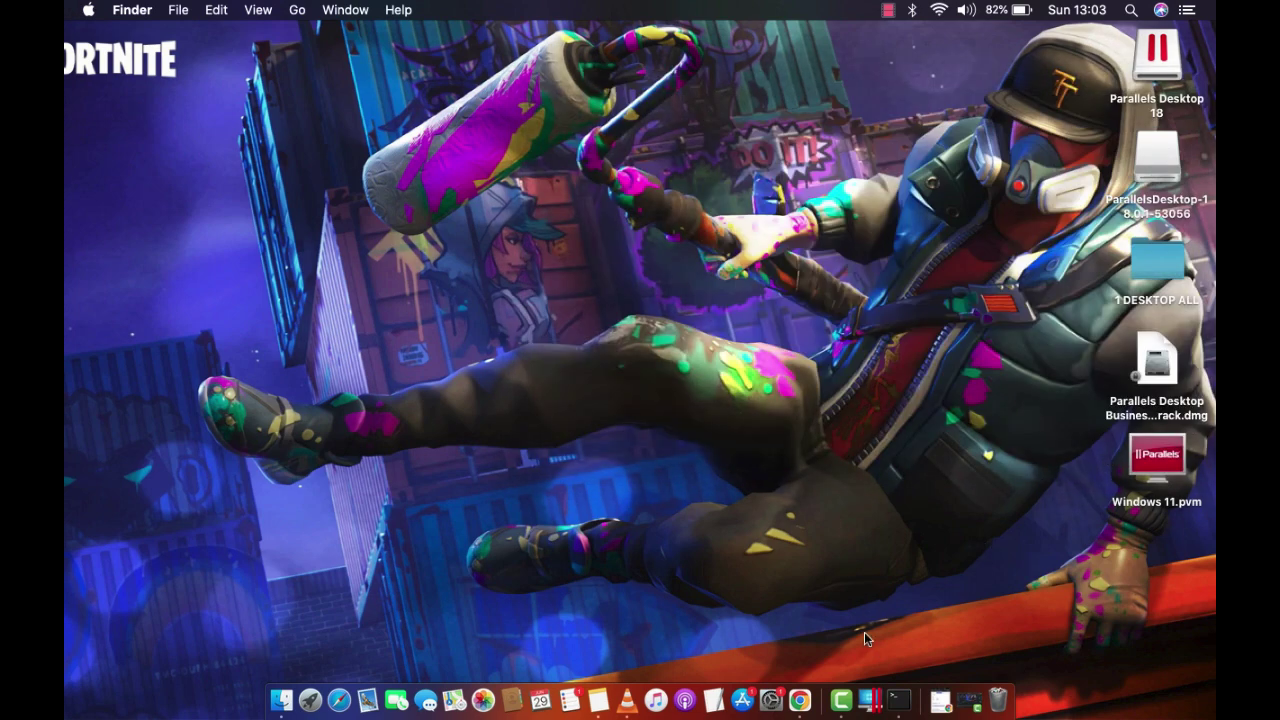
- Switch to Parallels Desktop and start the Windows 11 virtual machine
{"action": "left_click", "coordinate": [872, 690]}
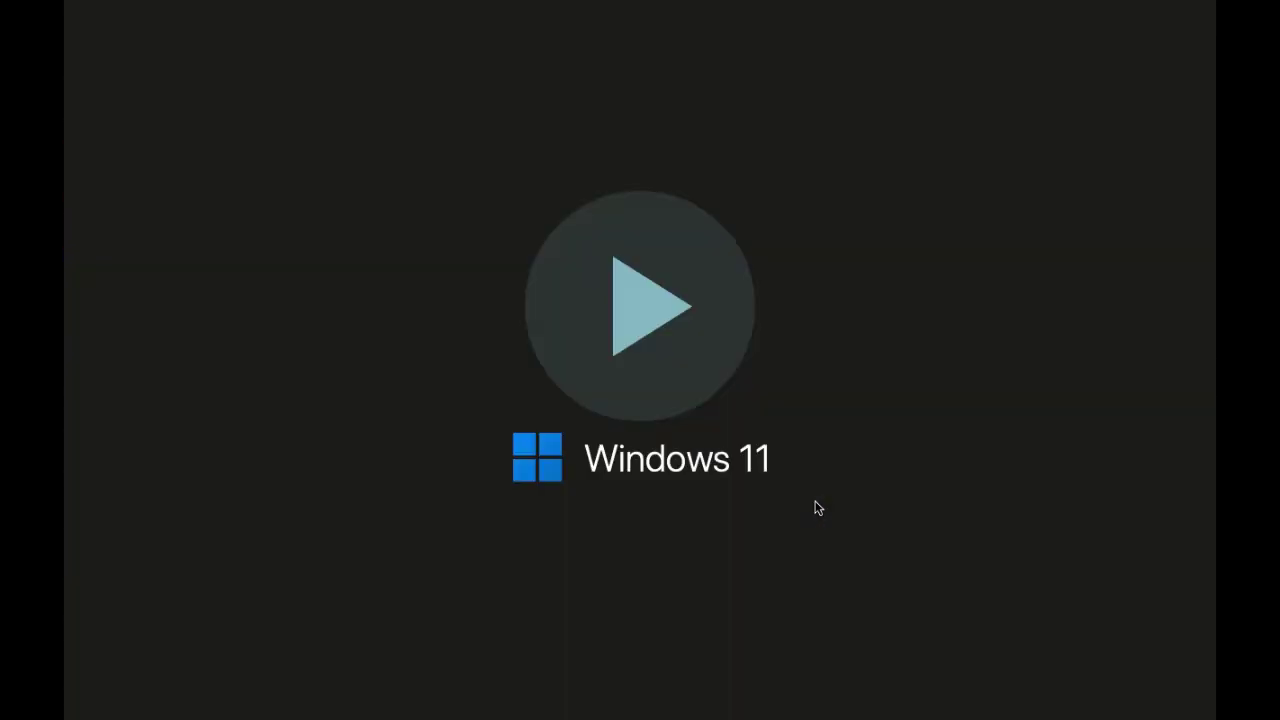
{"action": "left_click", "coordinate": [663, 354]}
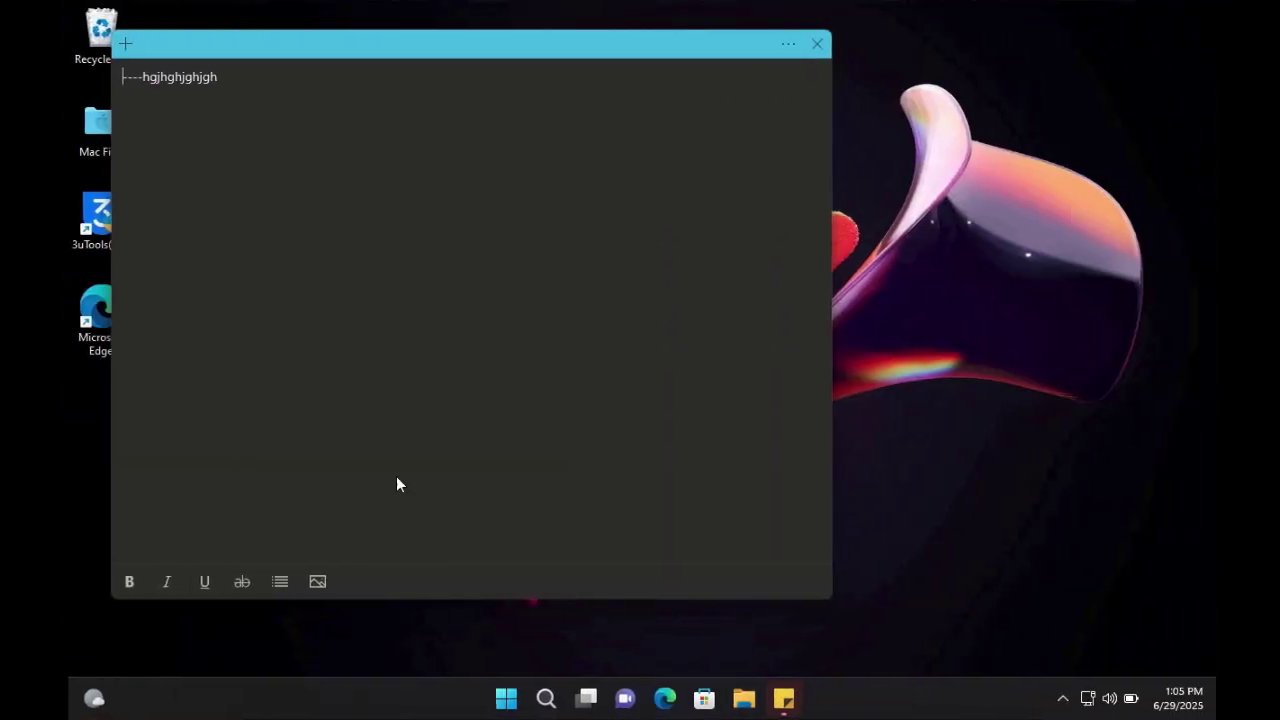
- Close the open sticky note and dismiss the search flyout and context menu on the Windows 11 desktop
{"action": "left_click", "coordinate": [505, 700]}
{"action": "left_click", "coordinate": [1006, 314]}
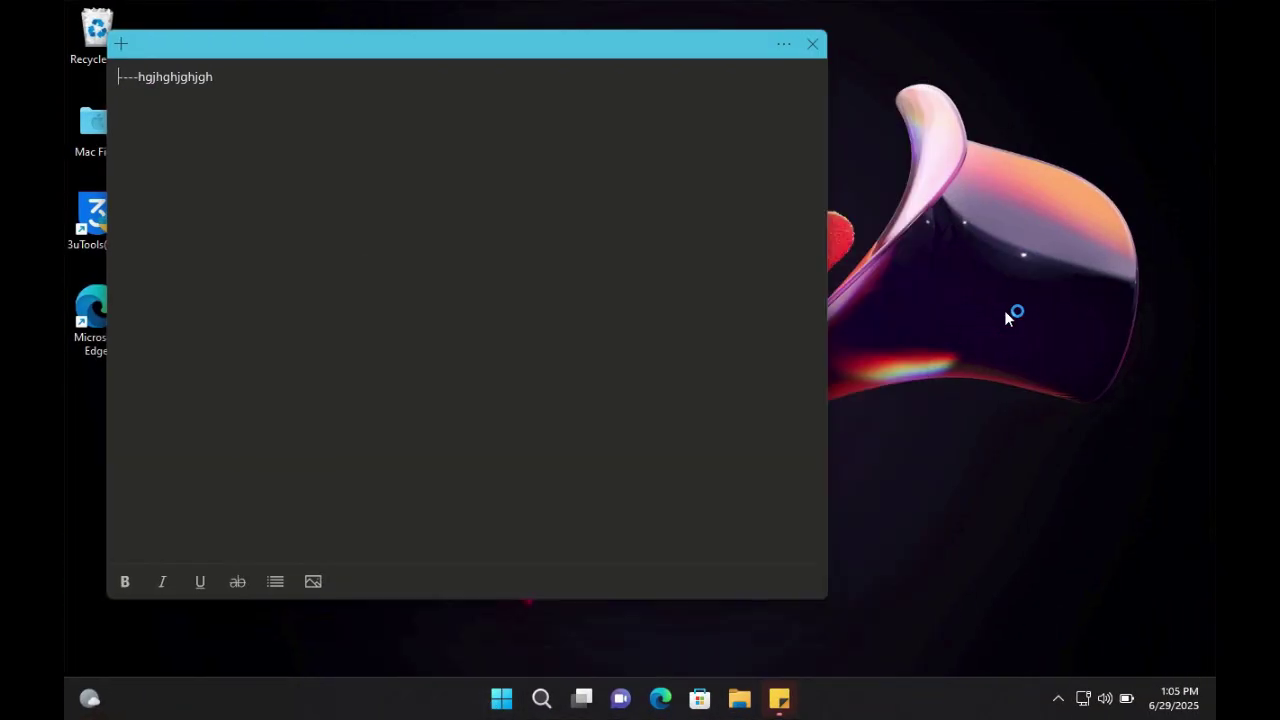
{"action": "left_click", "coordinate": [810, 46]}
{"action": "key", "text": "super+s"}
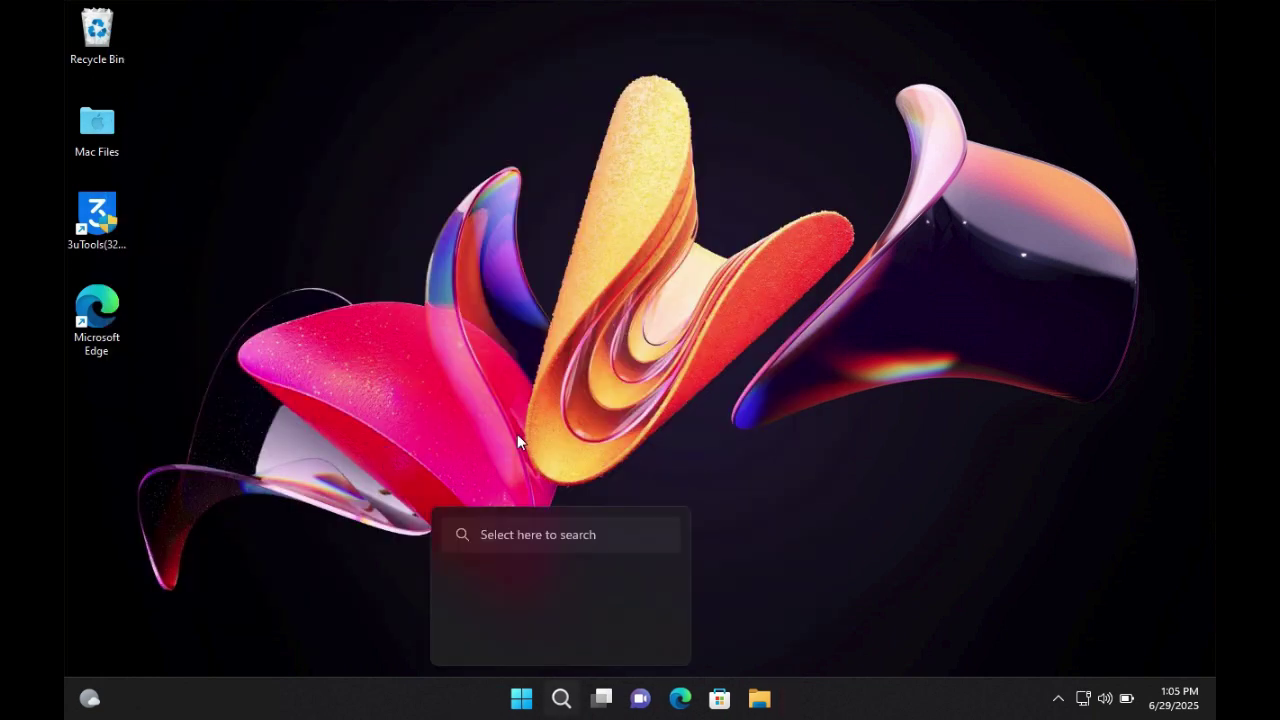
{"action": "right_click", "coordinate": [724, 314]}
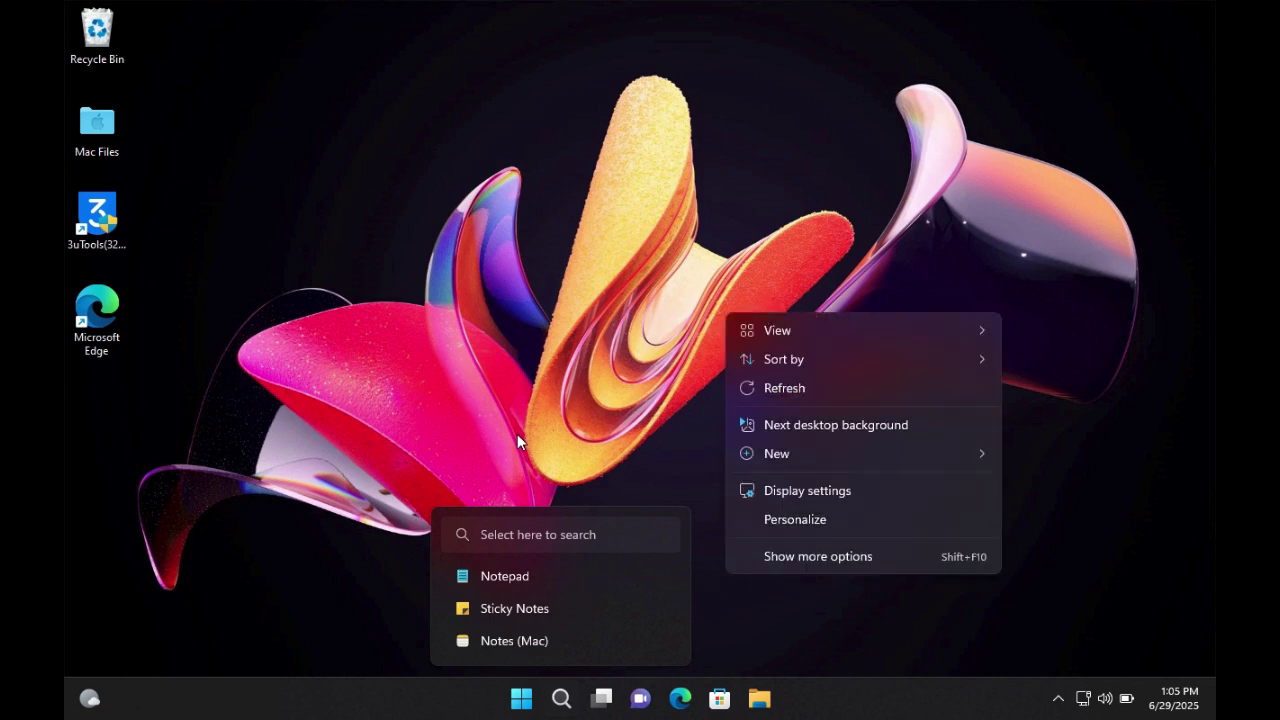
{"action": "left_click", "coordinate": [449, 369]}
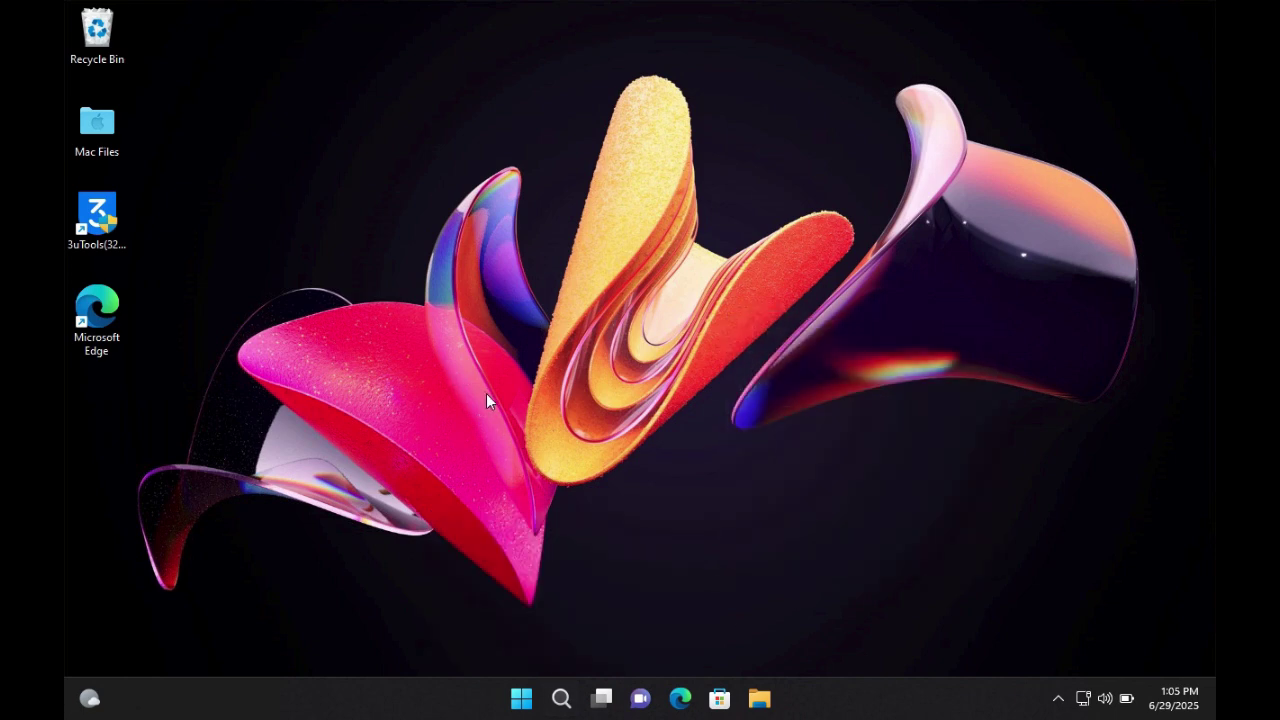
- Apply the light Windows theme with the blue bloom wallpaper in the Personalization settings and return to the Mac desktop
{"action": "right_click", "coordinate": [486, 393]}
{"action": "right_click", "coordinate": [562, 401]}
{"action": "left_click", "coordinate": [627, 592]}
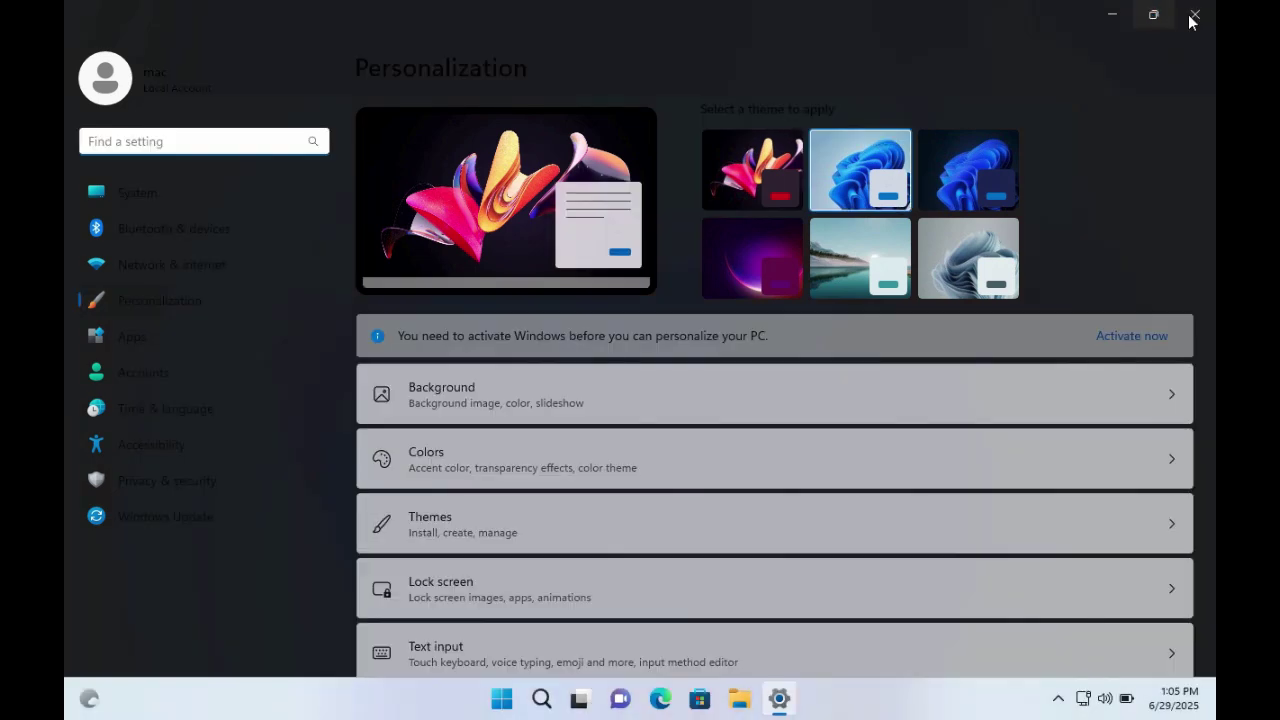
{"action": "left_click", "coordinate": [1190, 14]}
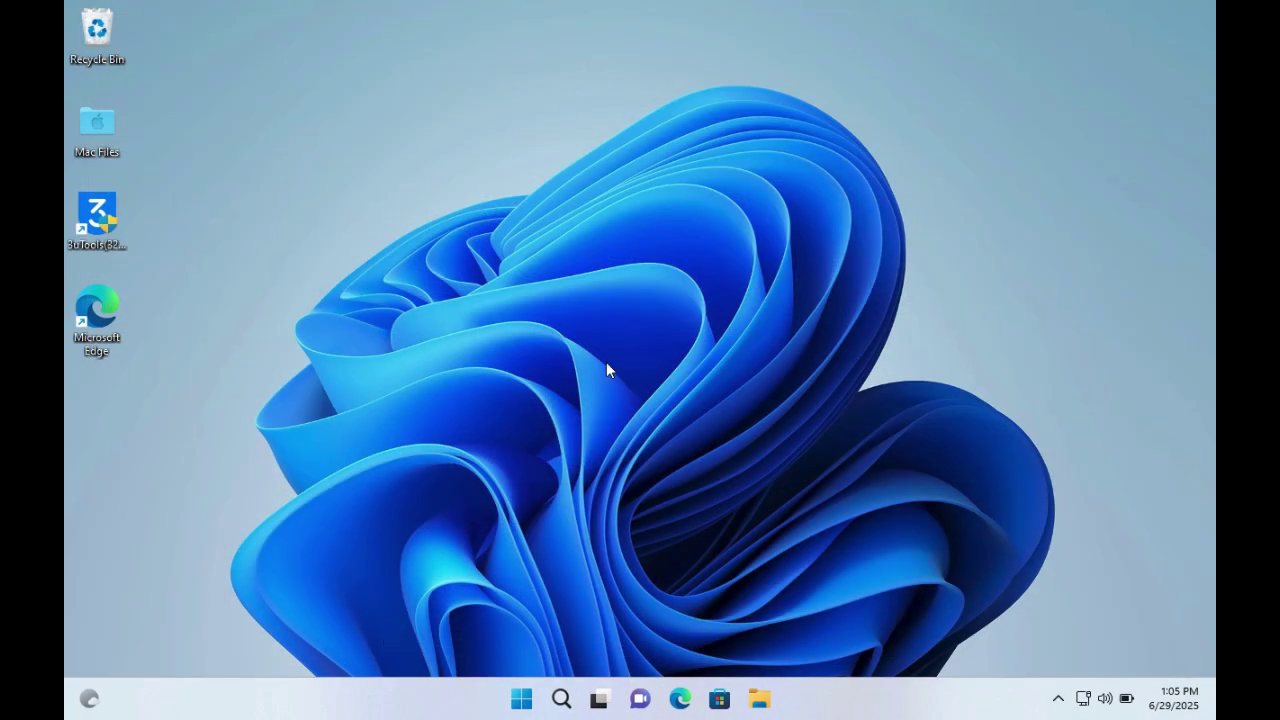
{"action": "key", "text": "ctrl+Left"}
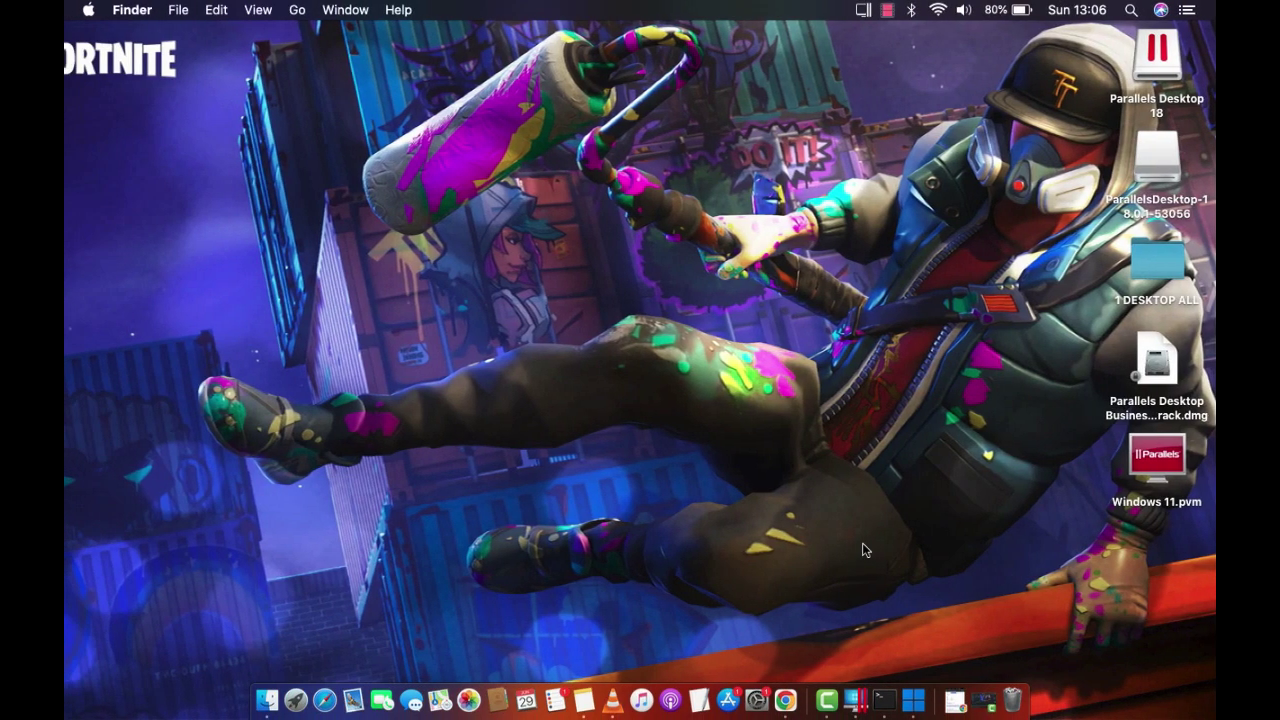